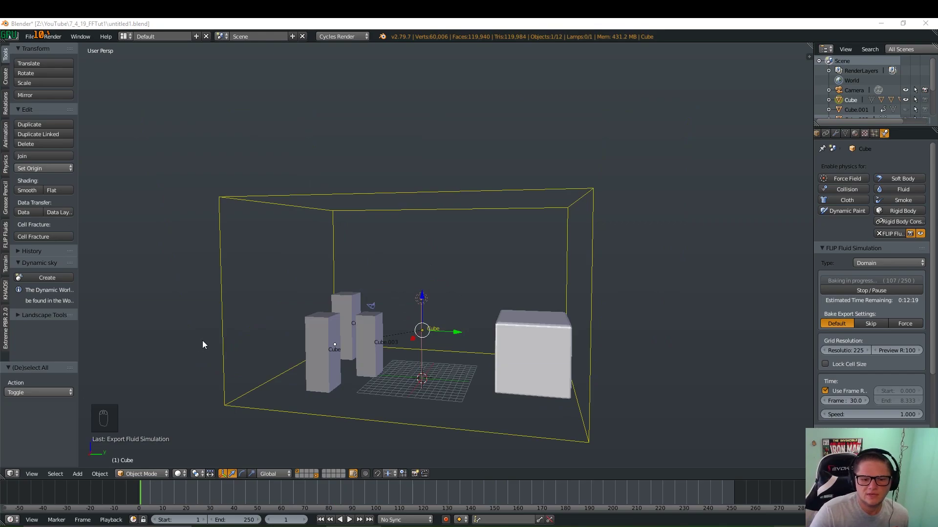
# - Unhide the hollow box Cube.001 and reframe the view around the fluid domain
pyautogui.moveTo(427, 358); pyautogui.dragTo(360, 355, button='middle')
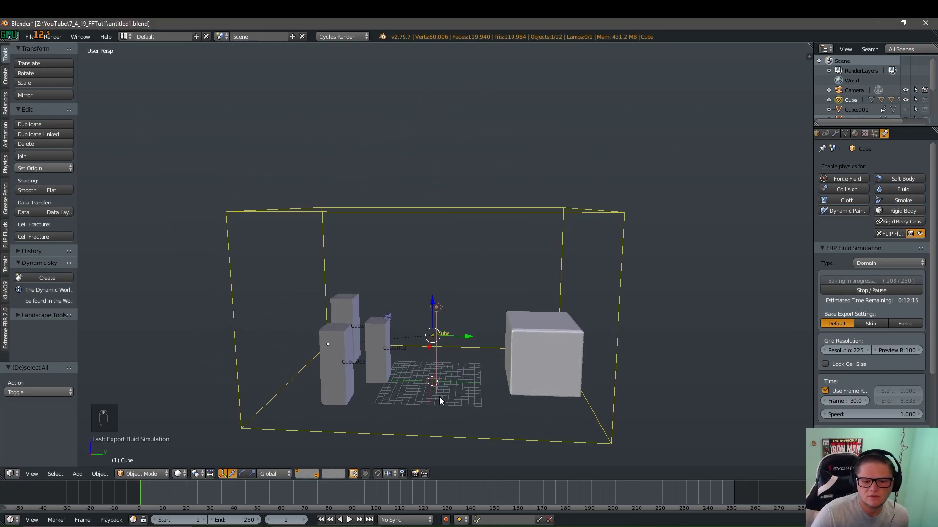
pyautogui.moveTo(439, 399); pyautogui.dragTo(430, 360, button='middle')
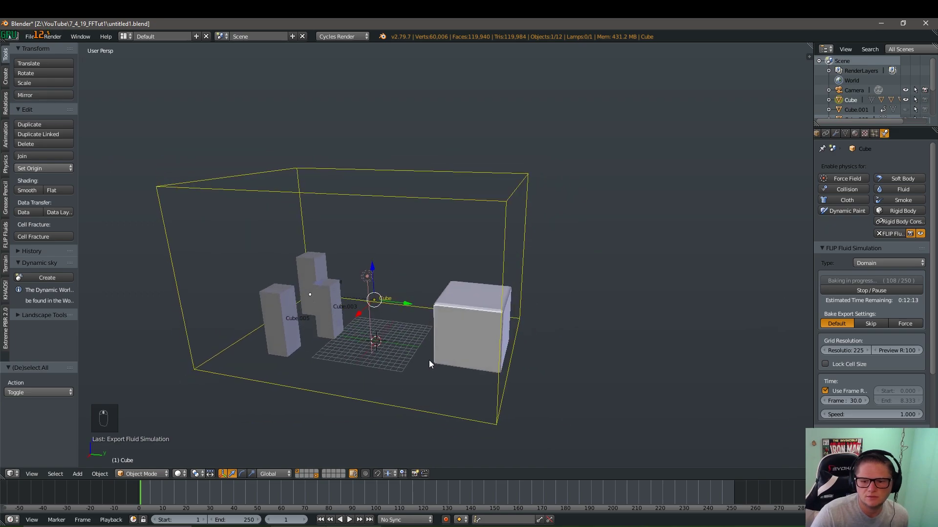
pyautogui.moveTo(526, 360); pyautogui.dragTo(466, 342, button='middle')
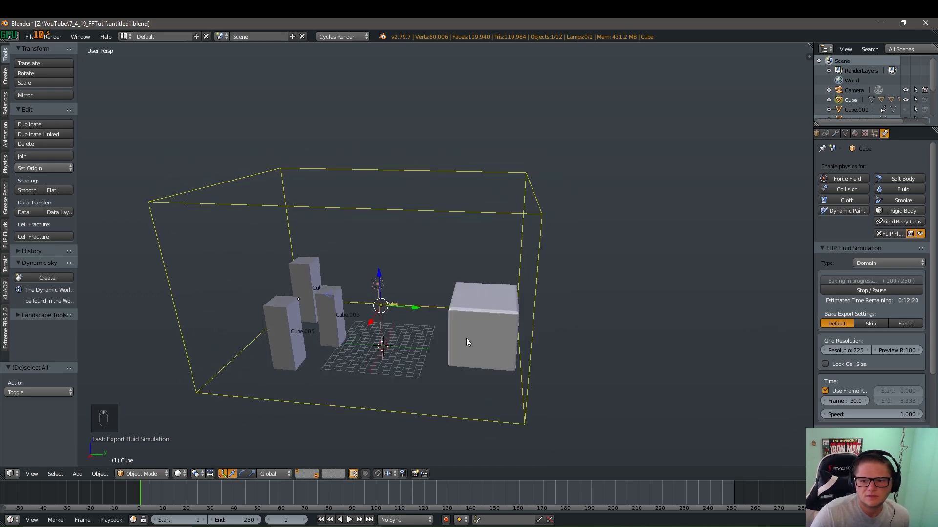
pyautogui.click(906, 109)
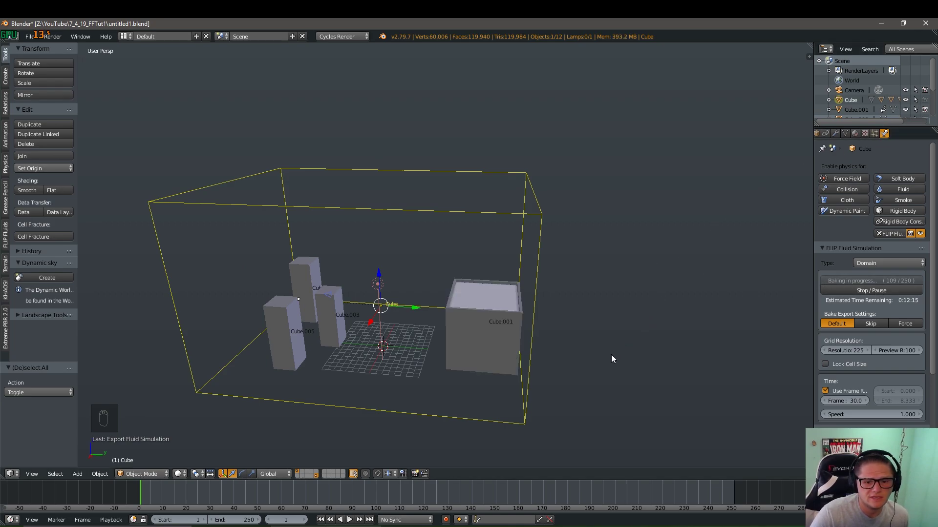
pyautogui.keyDown('shift'); pyautogui.moveTo(611, 355); pyautogui.dragTo(586, 337, button='middle'); pyautogui.keyUp('shift')
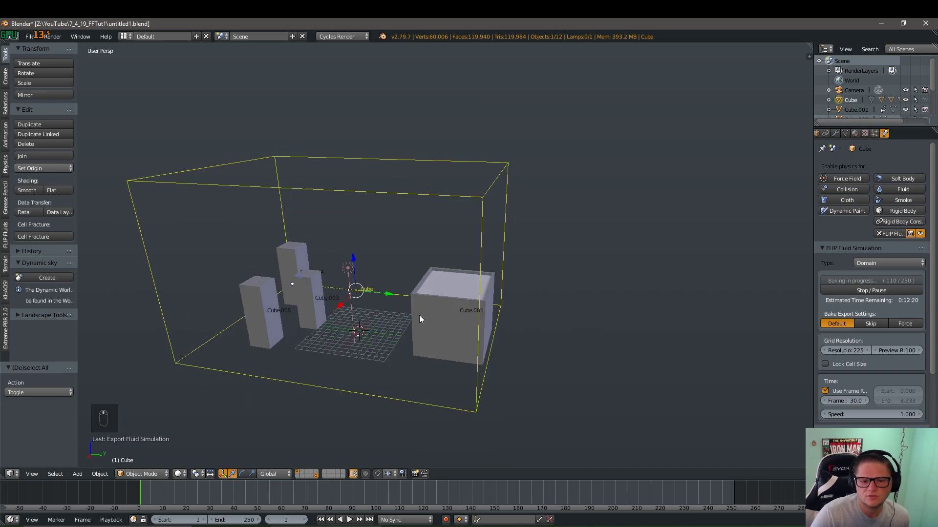
# - Select Cube.001 and switch off both its viewport and render visibility in the Outliner
pyautogui.rightClick(415, 303)
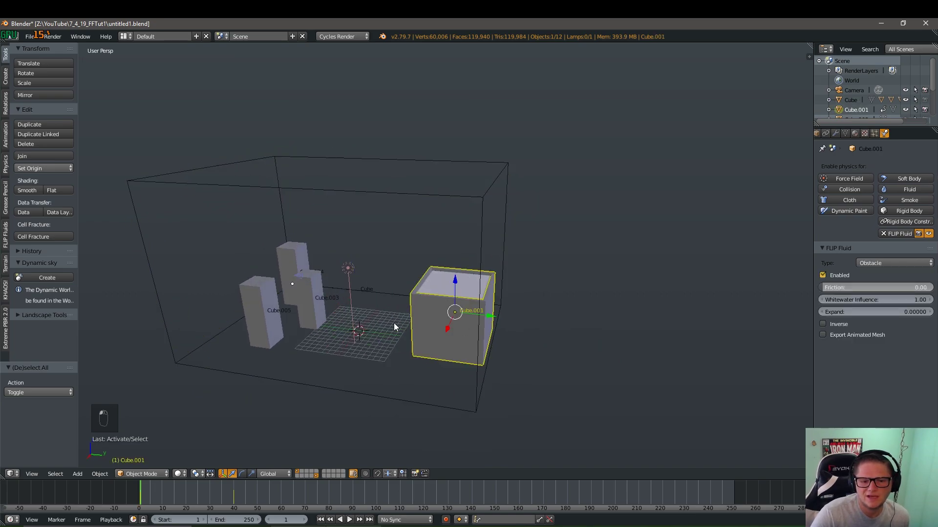
pyautogui.click(906, 111)
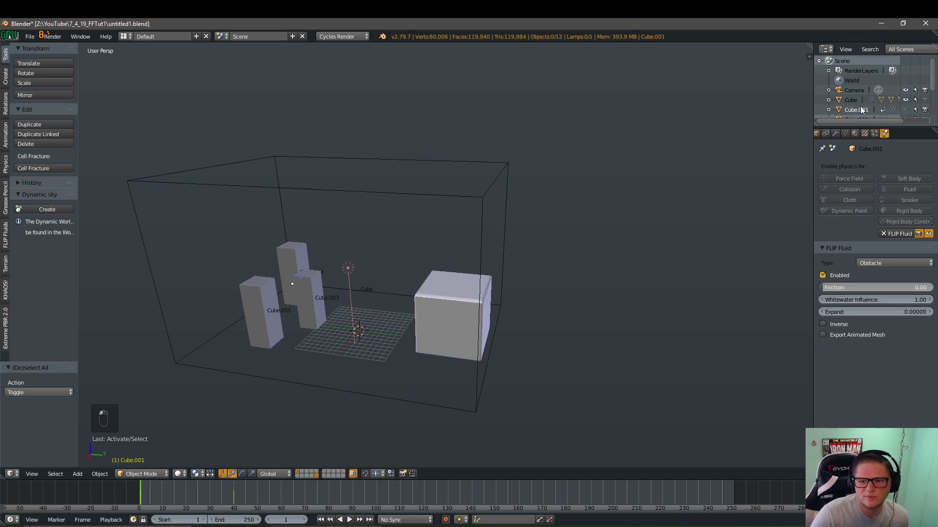
pyautogui.scroll(-2, 848, 108)
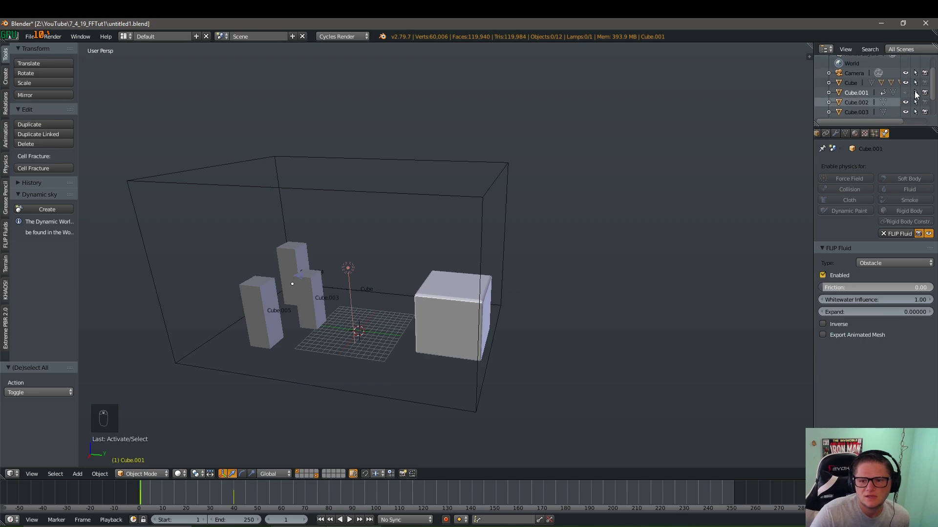
pyautogui.click(924, 93)
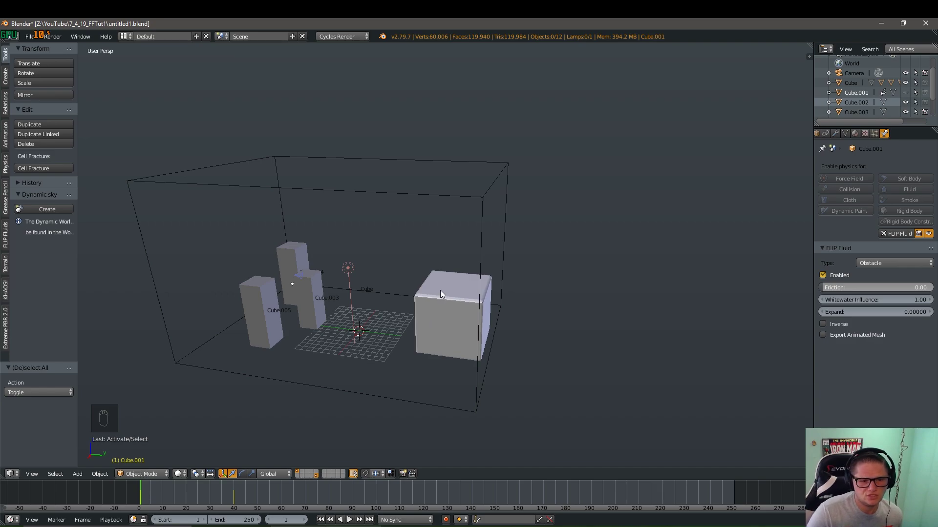
# - Preview the scene in rendered shading and keep Cycles Render as the render engine
pyautogui.hotkey('shift', 'z')
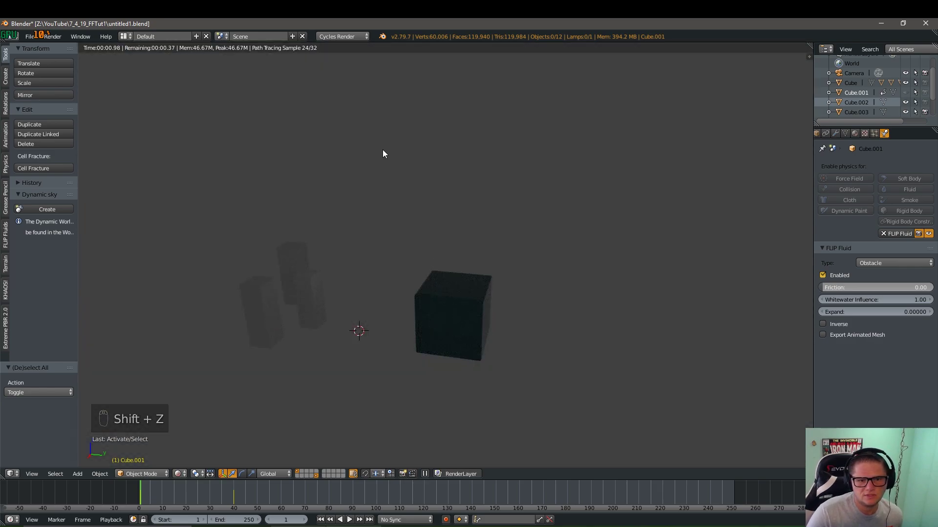
pyautogui.keyDown('shift'); pyautogui.moveTo(353, 294); pyautogui.dragTo(362, 265, button='middle'); pyautogui.keyUp('shift')
pyautogui.click(341, 35)
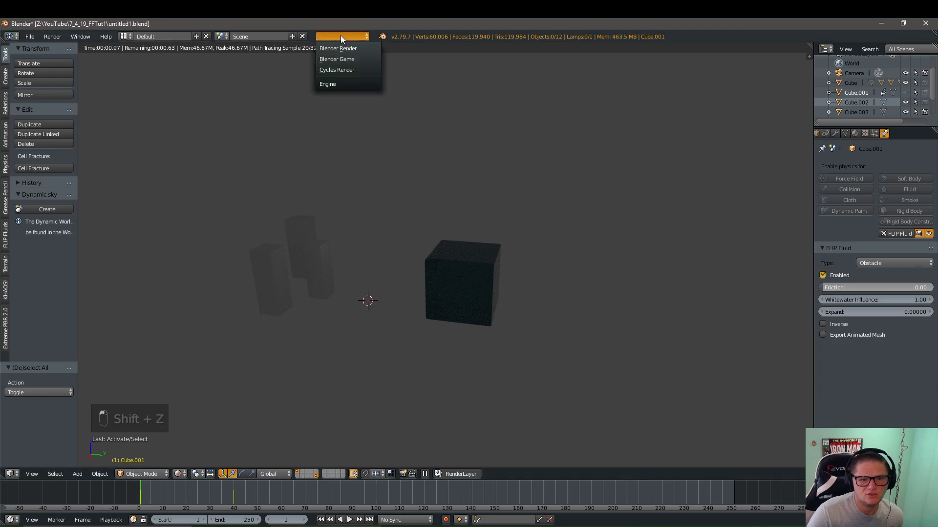
pyautogui.click(344, 69)
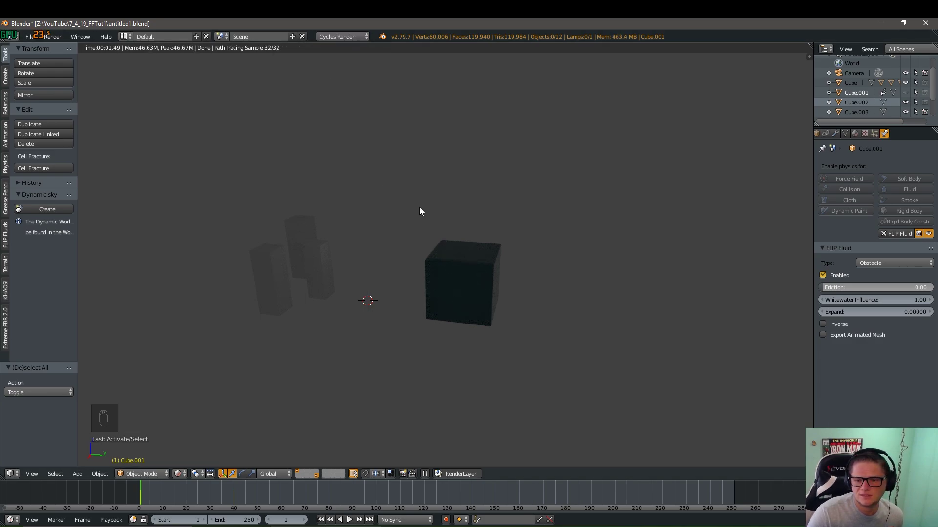
pyautogui.press('z')
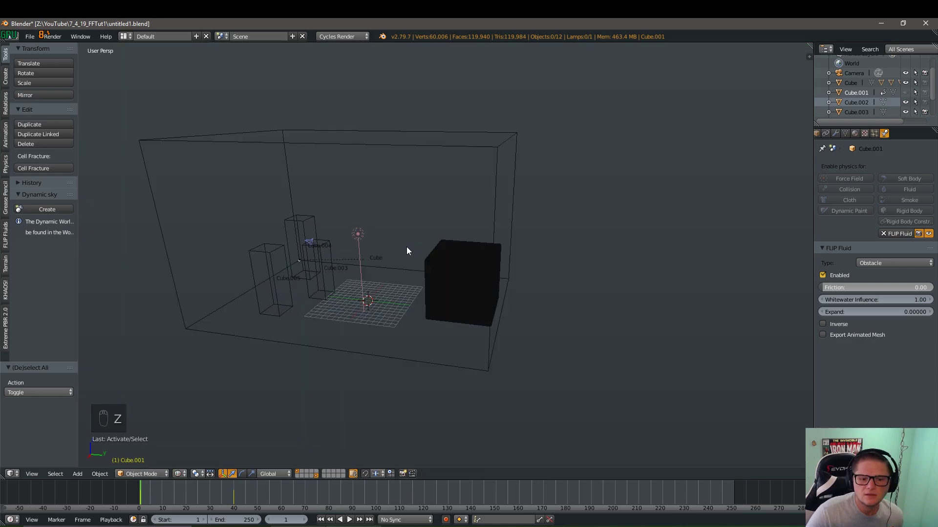
# - Raise the lamp high on Z and make it a node-based Sun with strength 1.1
pyautogui.rightClick(359, 236)
pyautogui.moveTo(360, 204); pyautogui.dragTo(346, 70)
pyautogui.click(865, 133)
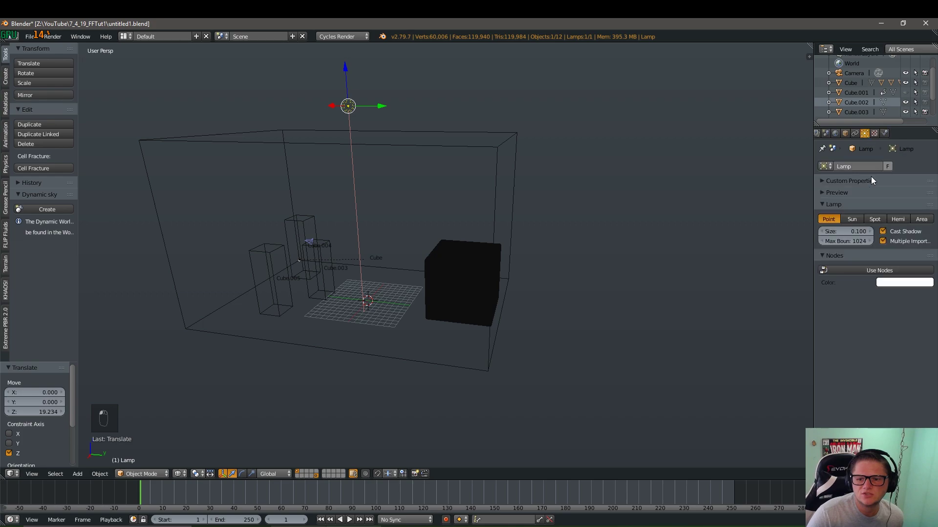
pyautogui.click(846, 218)
pyautogui.hotkey('shift', 'z')
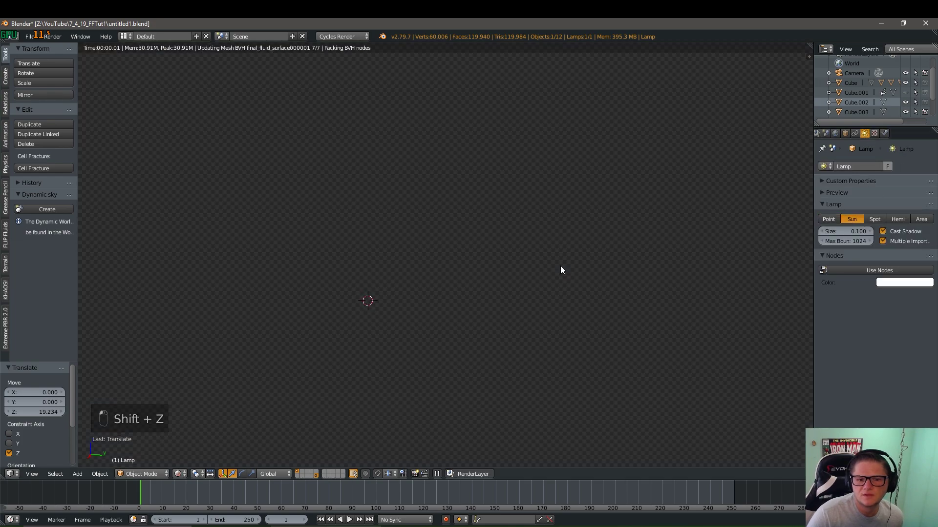
pyautogui.moveTo(560, 269); pyautogui.dragTo(588, 260, button='middle')
pyautogui.click(882, 270)
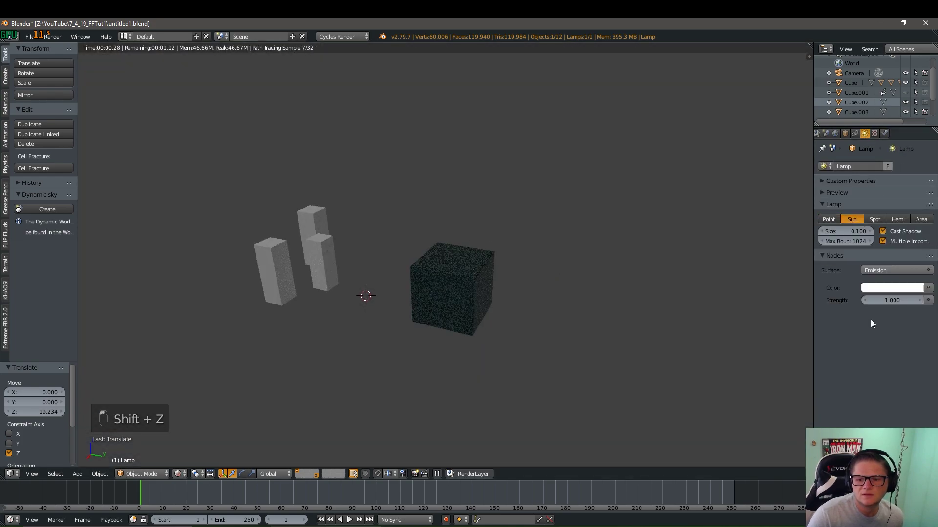
pyautogui.moveTo(892, 301); pyautogui.dragTo(904, 330)
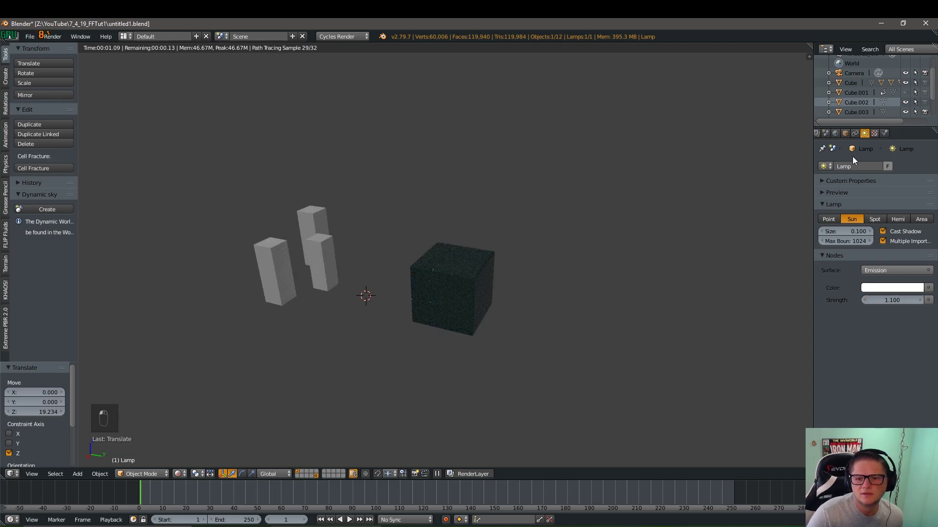
# - Give the world a node-based Sky Texture colour and hide it from camera rays
pyautogui.click(833, 134)
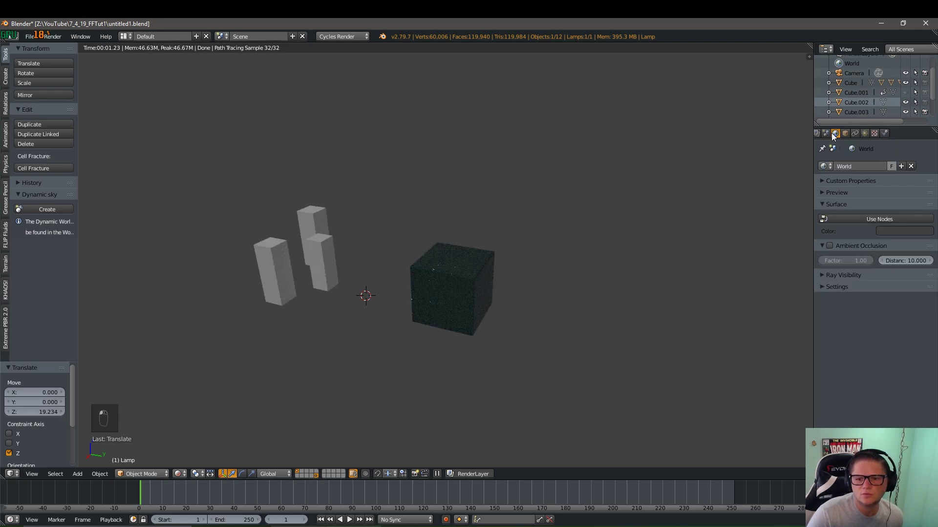
pyautogui.click(870, 217)
pyautogui.click(928, 237)
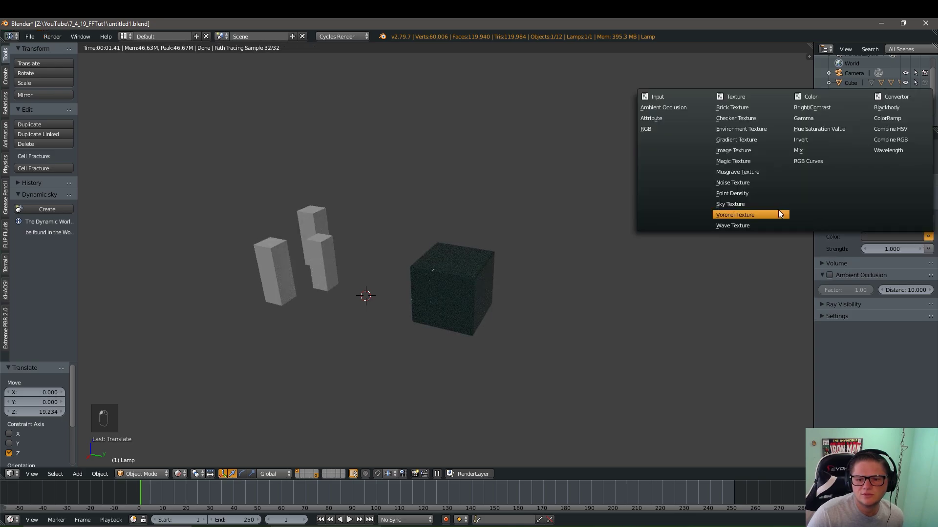
pyautogui.click(753, 201)
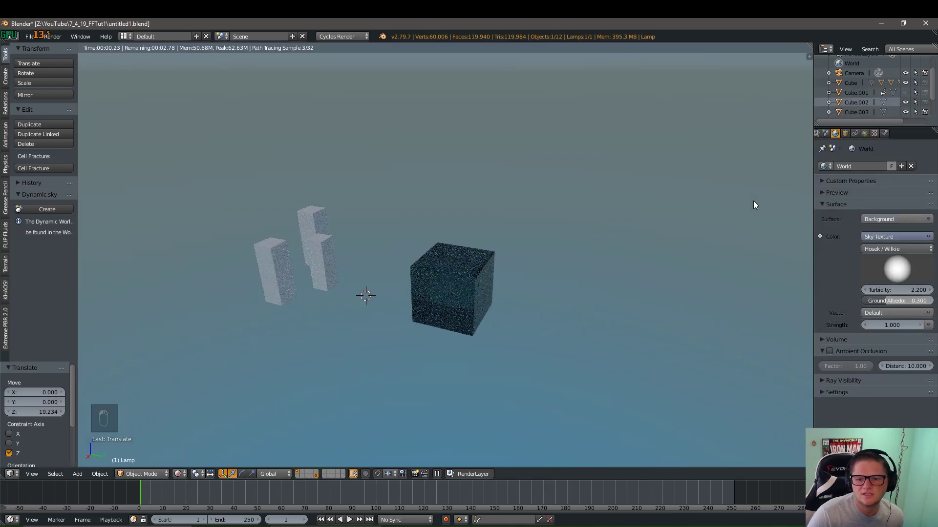
pyautogui.click(822, 380)
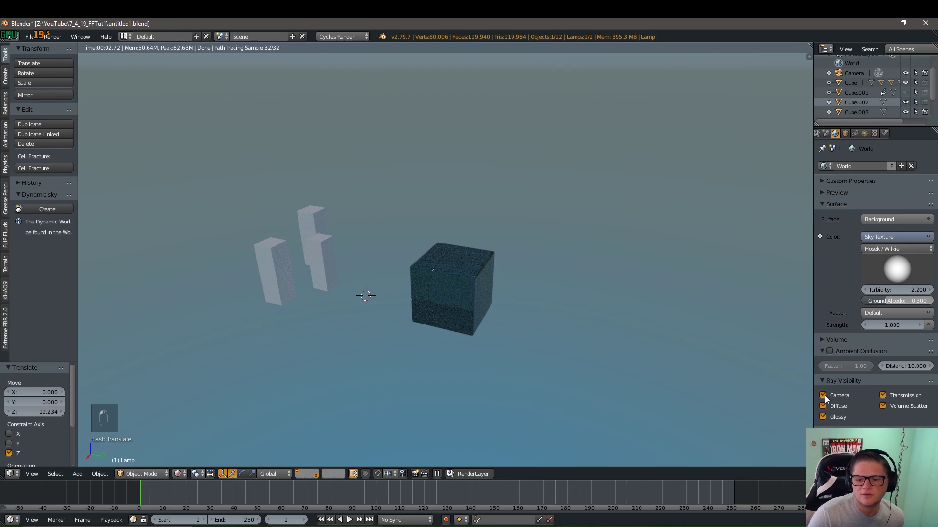
pyautogui.click(823, 395)
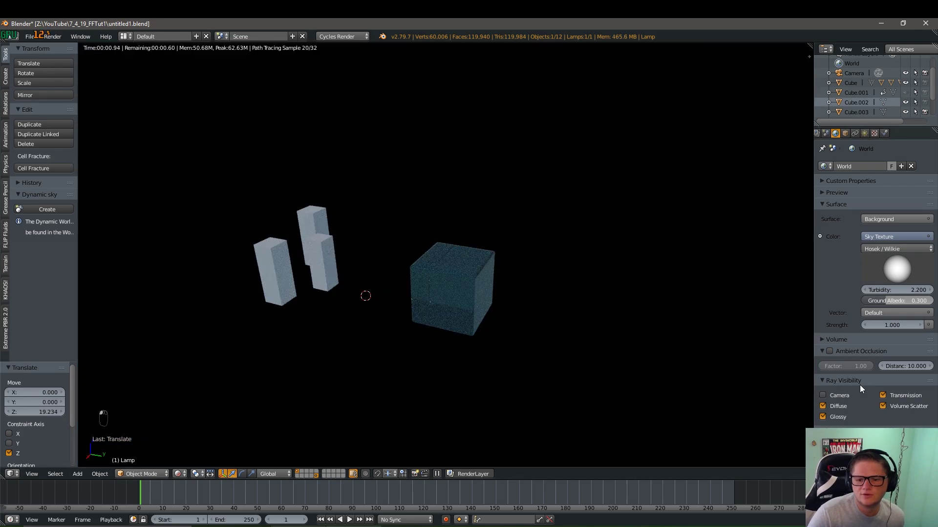
pyautogui.keyDown('shift'); pyautogui.moveTo(402, 311); pyautogui.dragTo(419, 294, button='middle'); pyautogui.keyUp('shift')
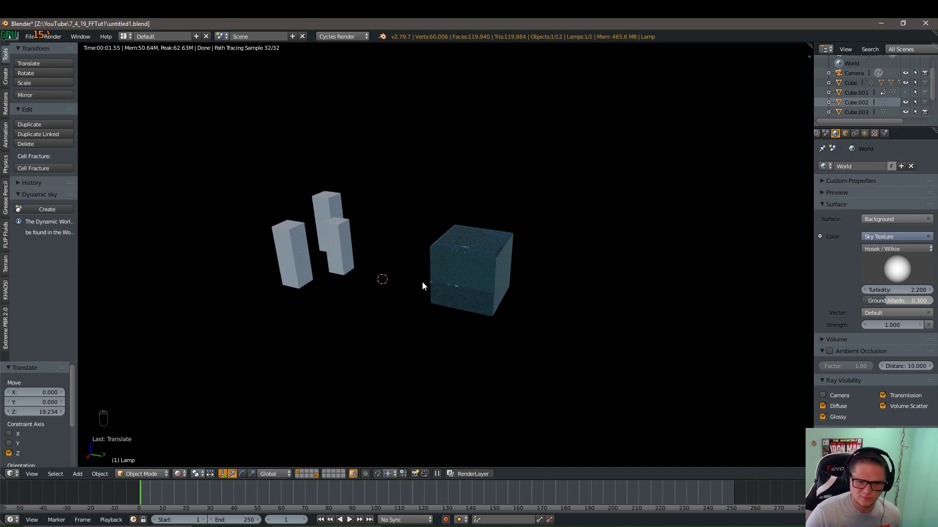
# - Add a plane and scale it by 45 to form the ground
pyautogui.hotkey('shift', 'a')
pyautogui.moveTo(422, 282)
pyautogui.click(459, 283)
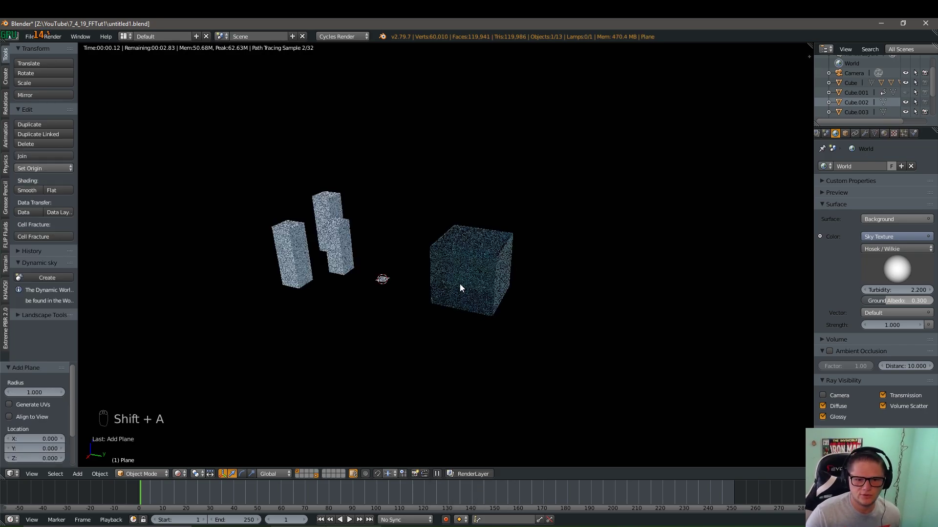
pyautogui.write('s')
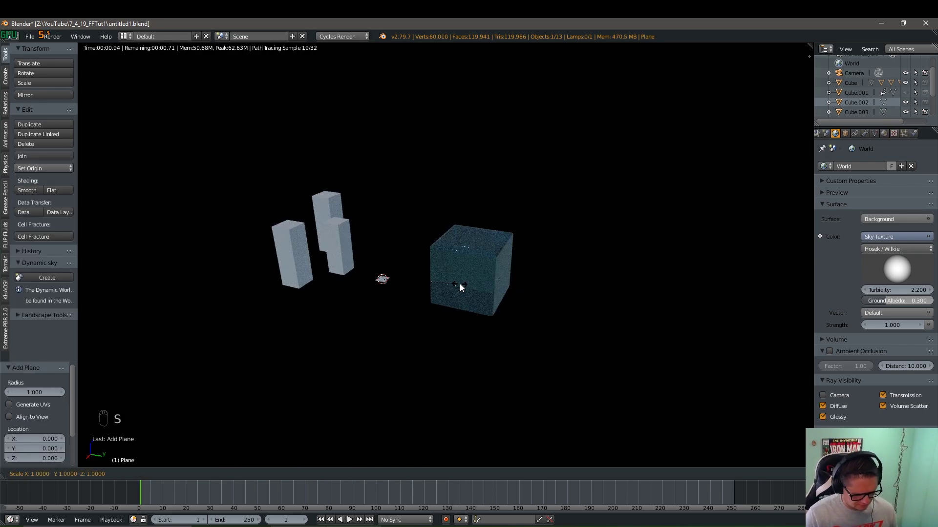
pyautogui.write('45')
pyautogui.click(457, 283)
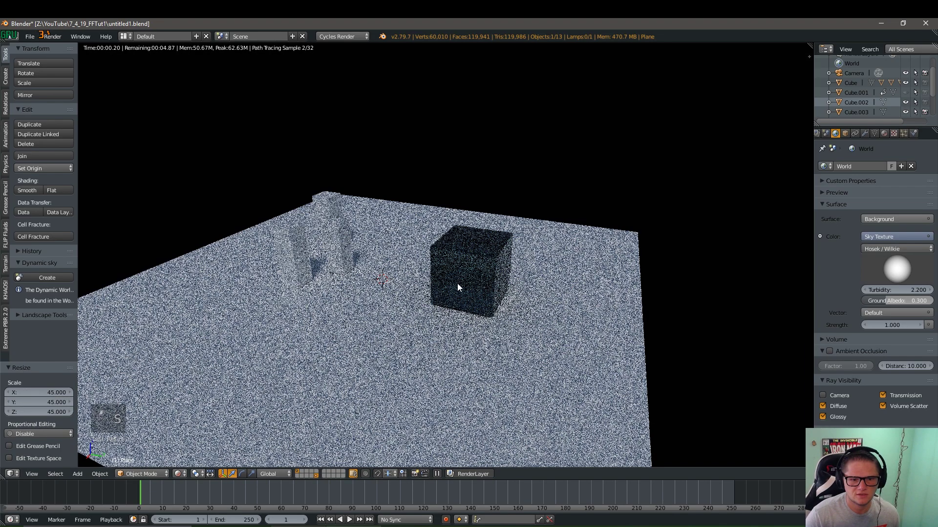
# - Fly the camera view into a new framing of the scene
pyautogui.press('KP_0')
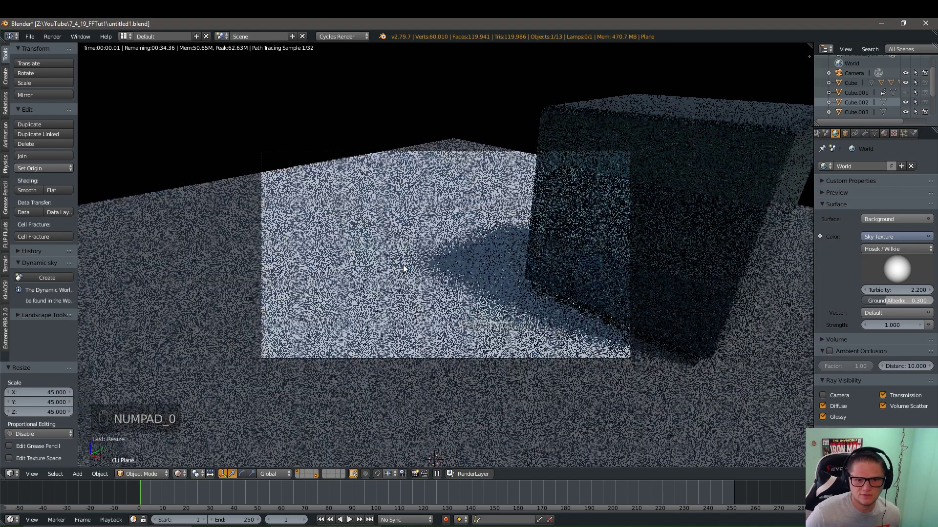
pyautogui.hotkey('shift', 'f')
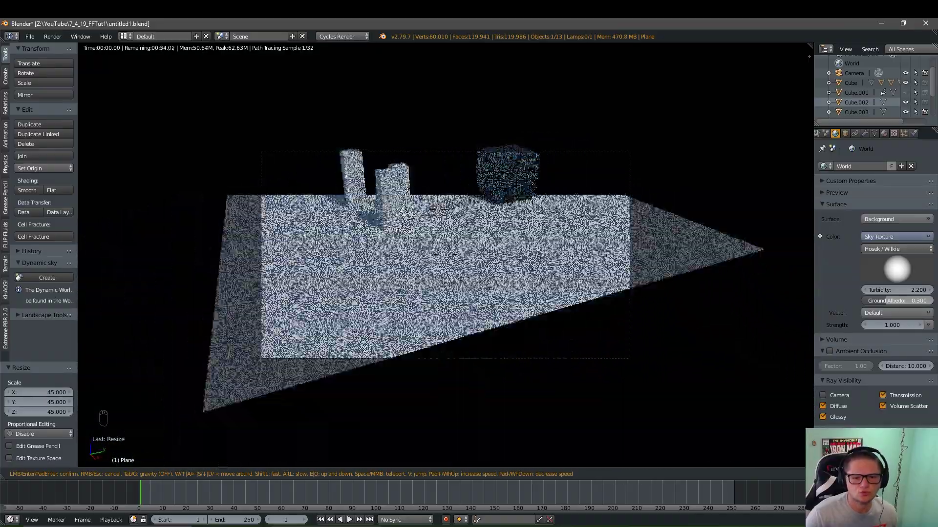
pyautogui.click(447, 254)
# - Set the camera's clipping end to 177.5
pyautogui.scroll(2, 453, 255)
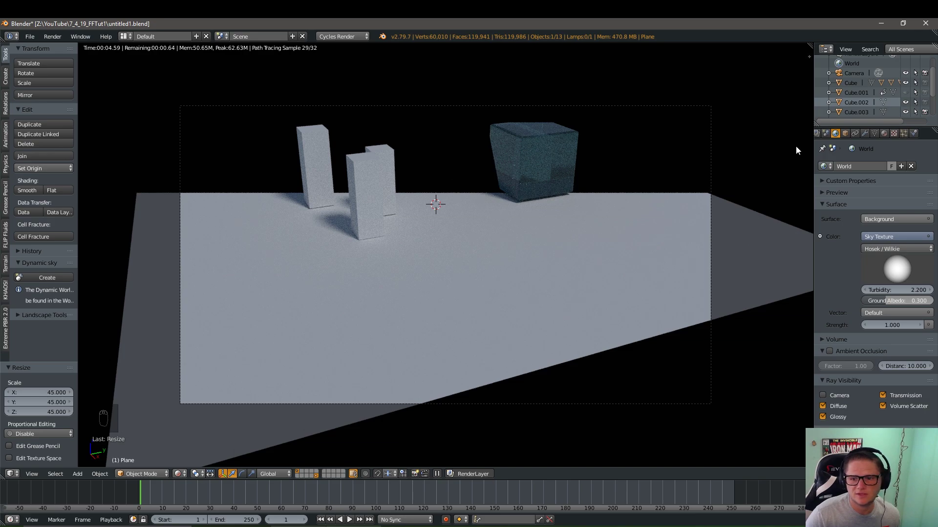
pyautogui.click(856, 73)
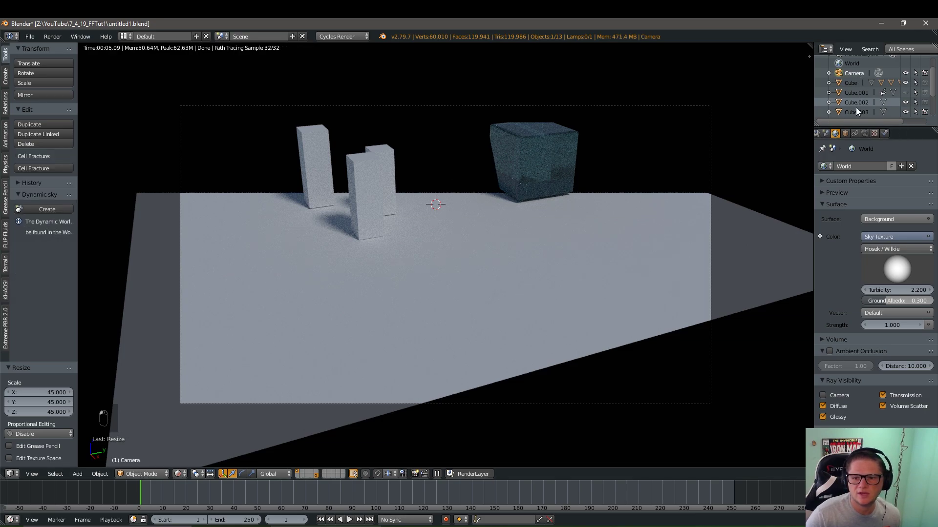
pyautogui.click(864, 133)
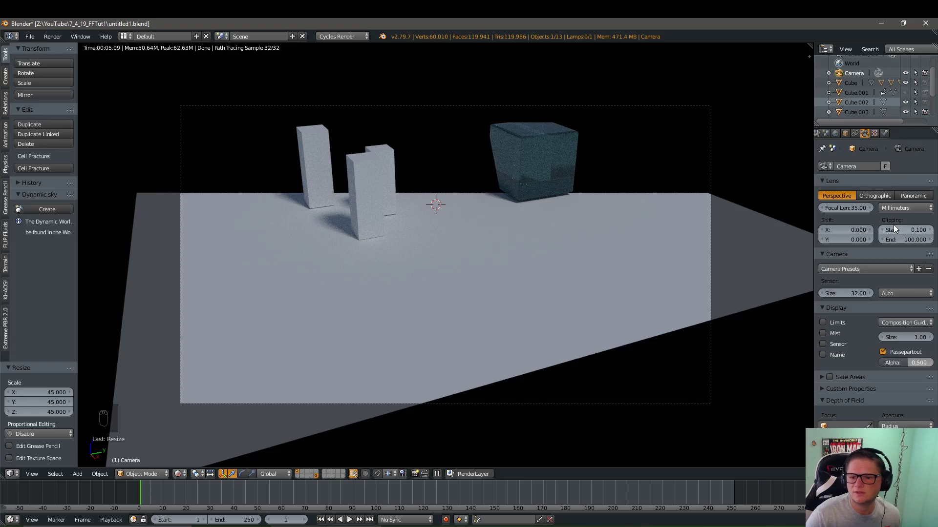
pyautogui.moveTo(894, 239); pyautogui.dragTo(937, 239)
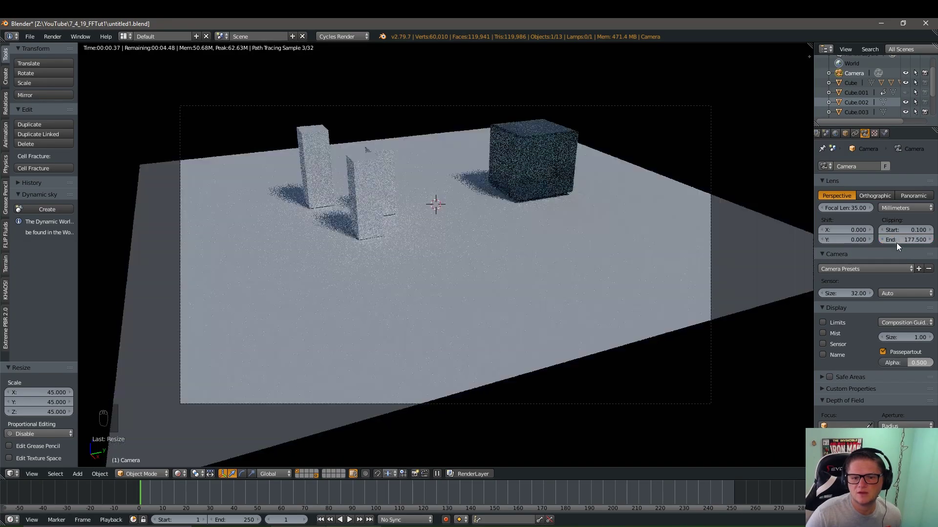
# - Scale the ground plane by 2 and begin moving it back along Y
pyautogui.press('s')
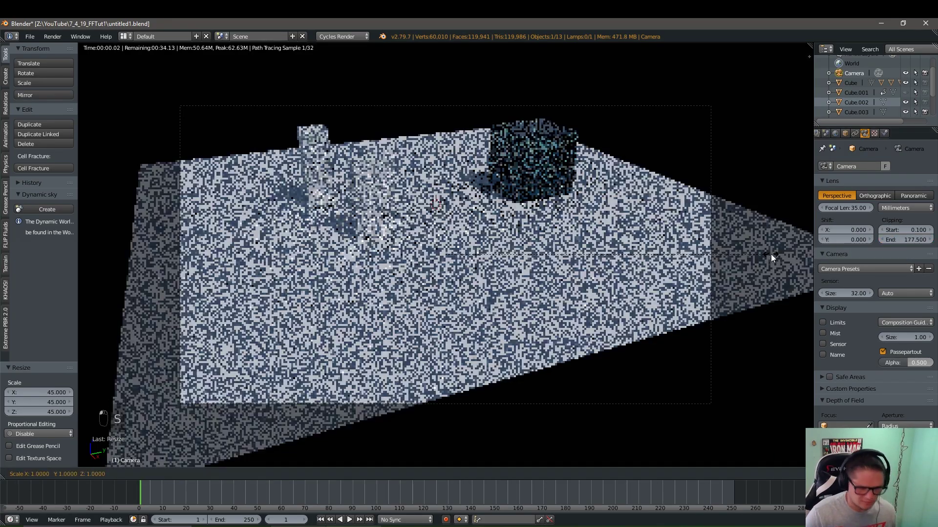
pyautogui.press('2')
pyautogui.press('Return')
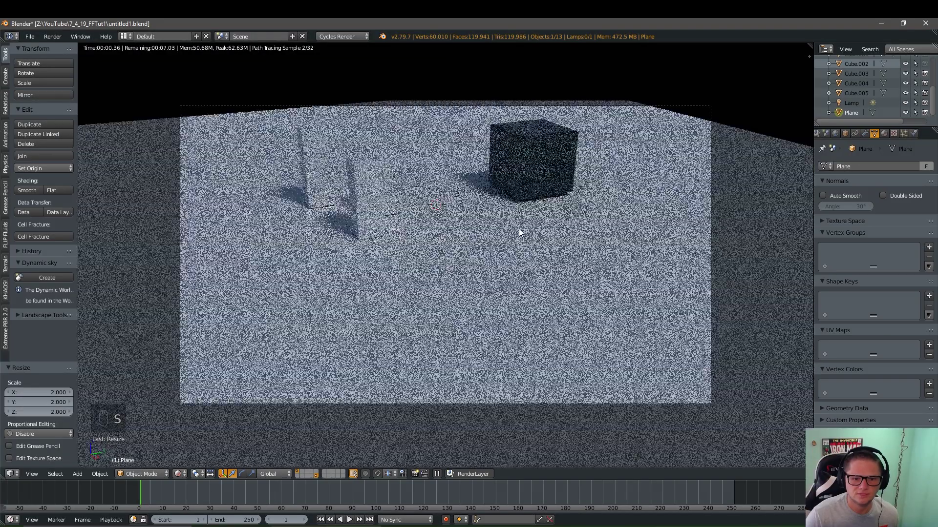
pyautogui.press('g')
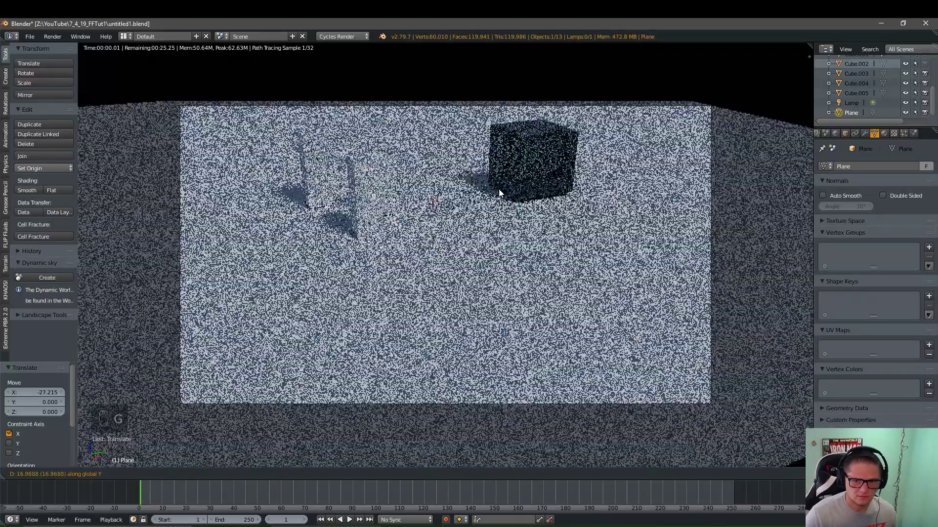
# - Confirm the plane's new position and give it a new Anisotropic BSDF material
pyautogui.click(499, 189)
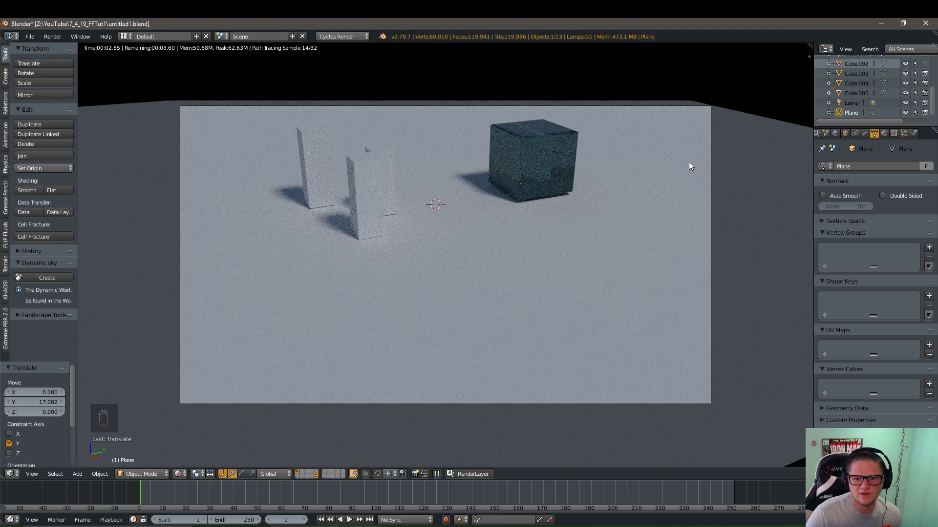
pyautogui.click(884, 133)
pyautogui.click(824, 198)
pyautogui.click(863, 197)
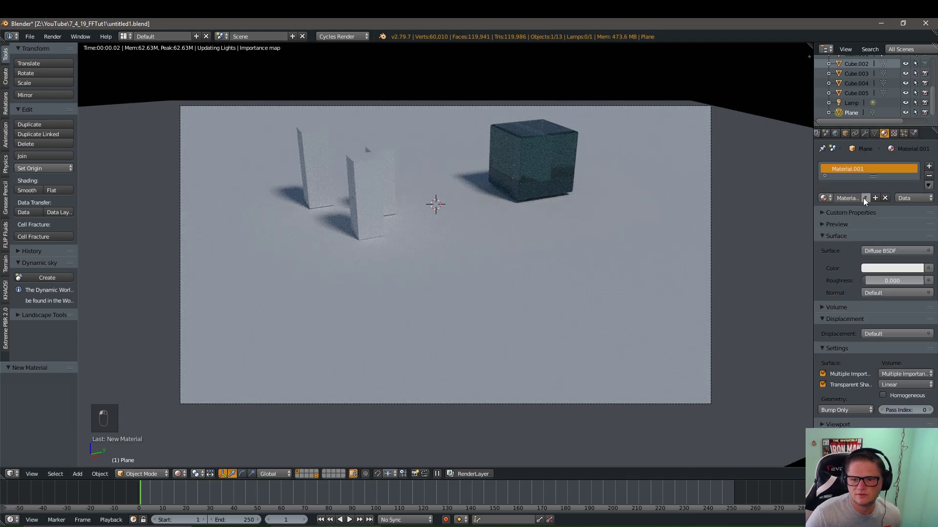
pyautogui.click(874, 251)
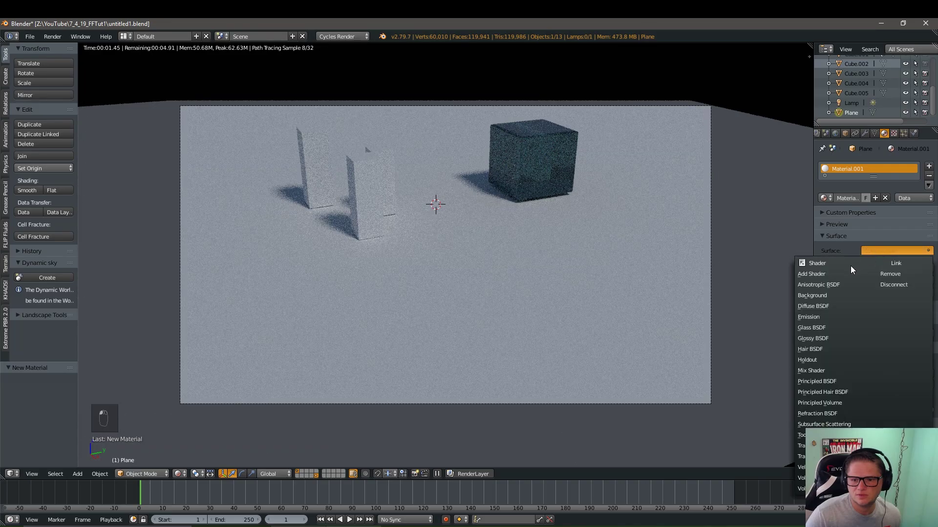
pyautogui.click(829, 285)
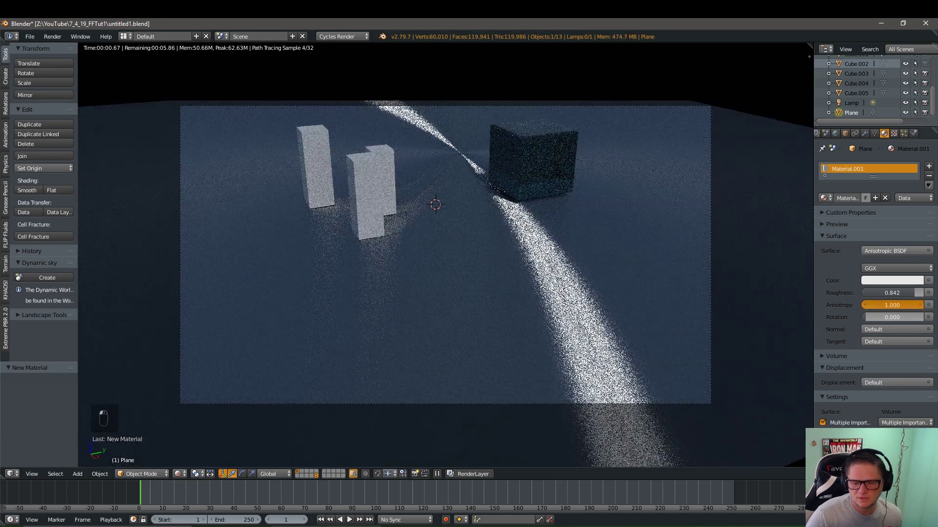
# - Set the anisotropy to 0.5 and the rotation to 0.417
pyautogui.write('5')
pyautogui.press('Return')
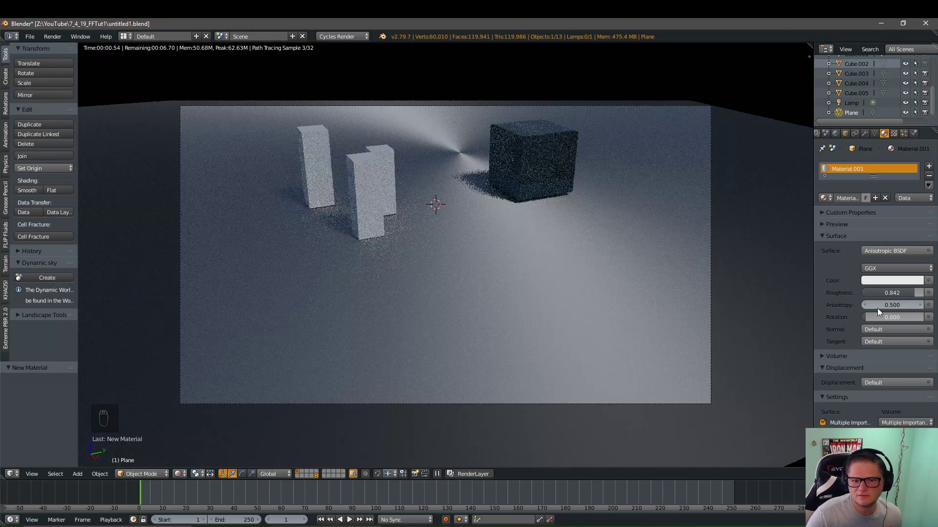
pyautogui.moveTo(878, 317); pyautogui.dragTo(894, 317)
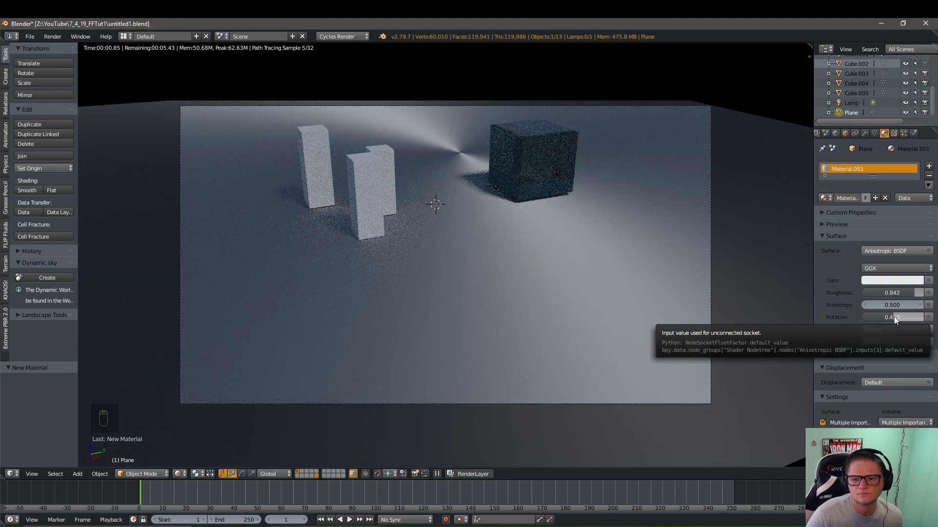
pyautogui.moveTo(894, 317); pyautogui.dragTo(908, 317)
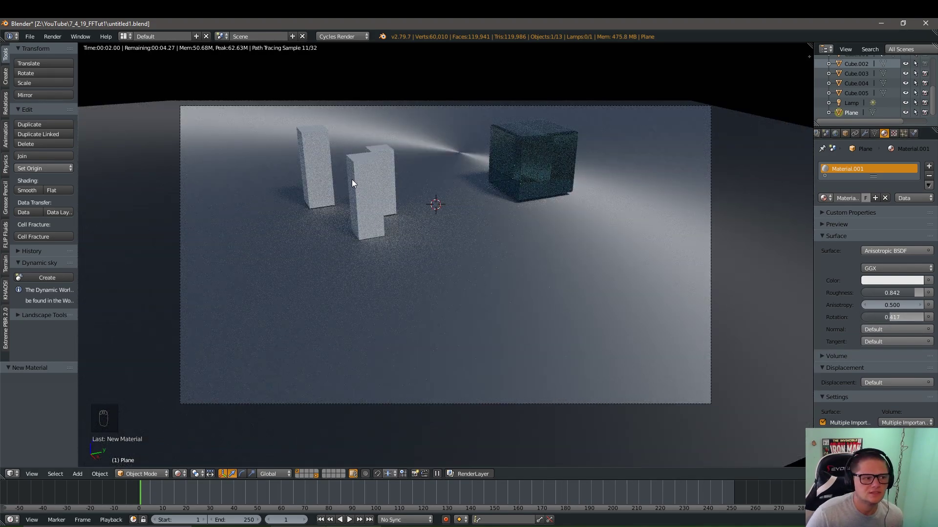
# - Select all three pillars, then return to rendered shading
pyautogui.press('z')
pyautogui.rightClick(321, 138)
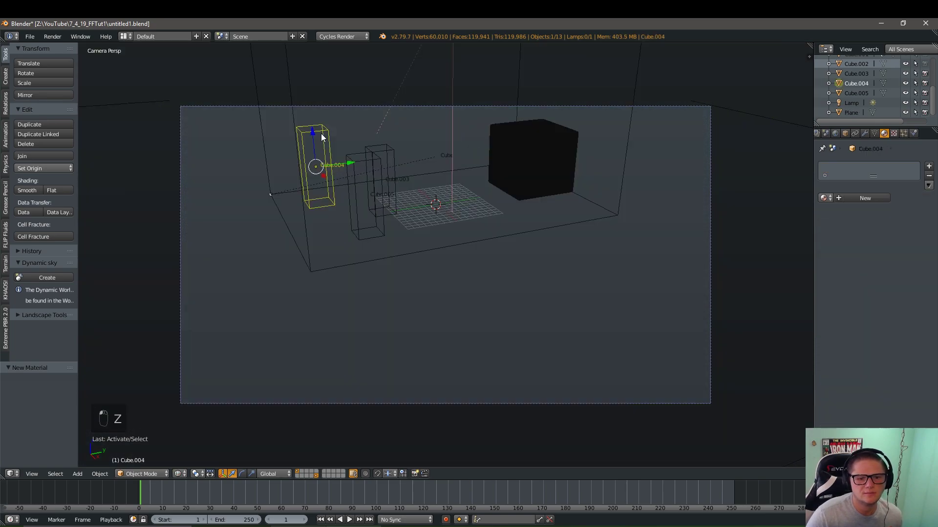
pyautogui.keyDown('shift'); pyautogui.rightClick(368, 157); pyautogui.keyUp('shift')
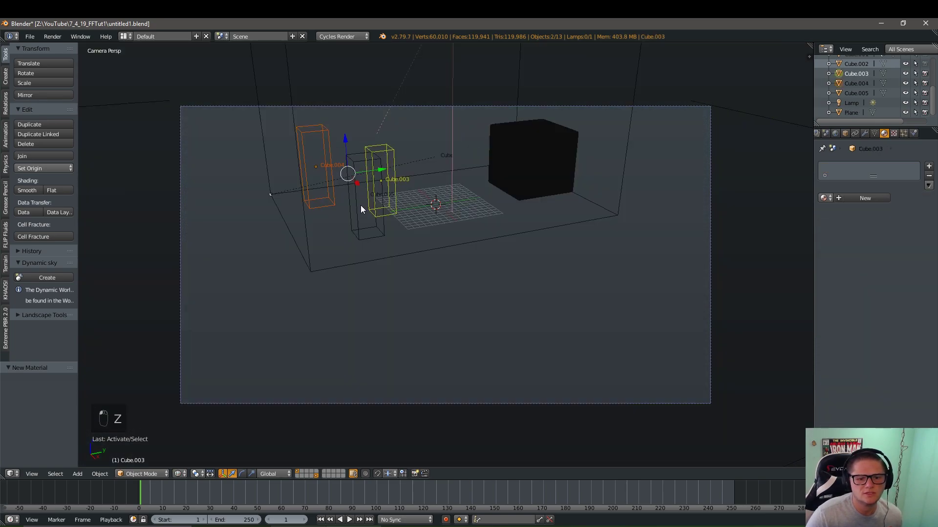
pyautogui.keyDown('shift'); pyautogui.rightClick(360, 234); pyautogui.keyUp('shift')
pyautogui.hotkey('shift', 'z')
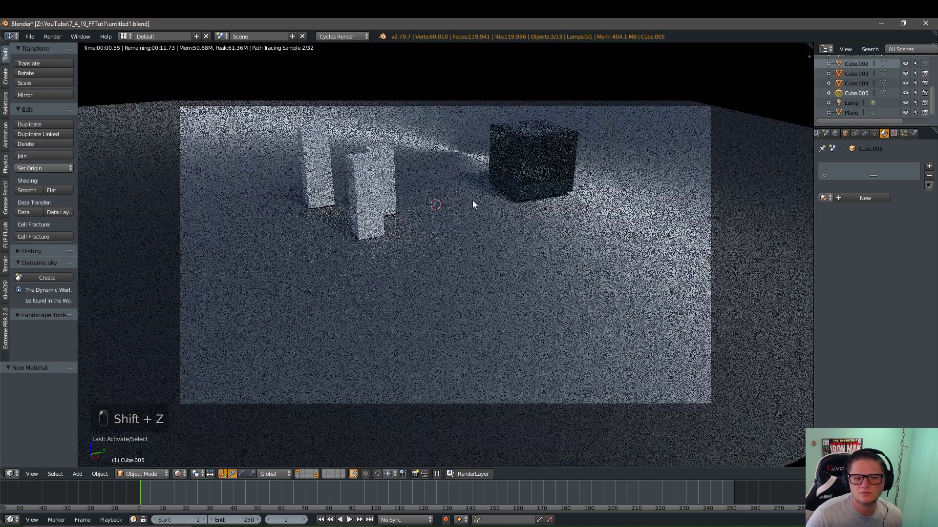
# - Create a light green material, copy it to all pillars, and go to frame 100
pyautogui.click(866, 198)
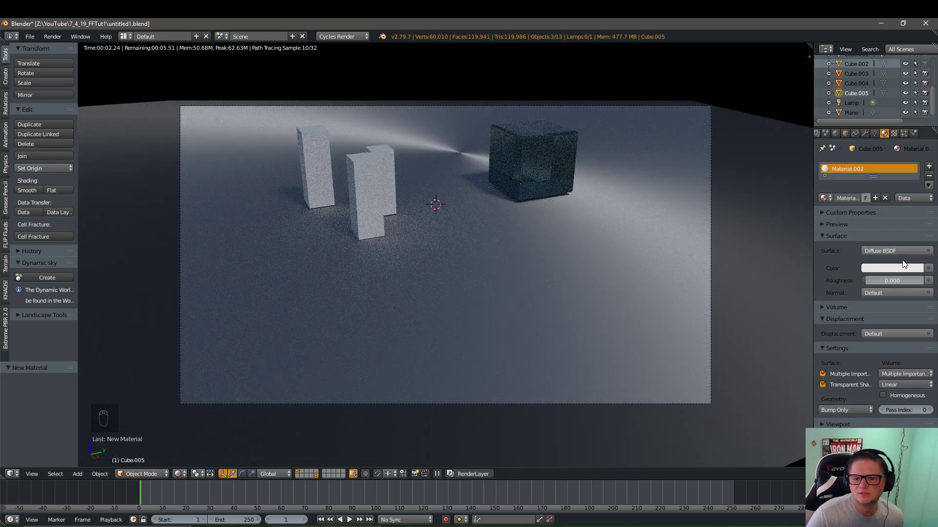
pyautogui.click(889, 268)
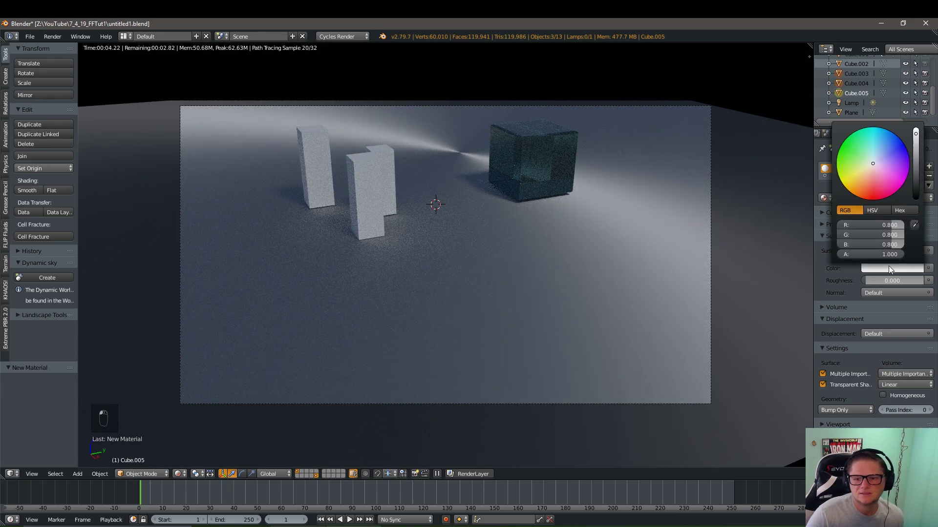
pyautogui.click(868, 171)
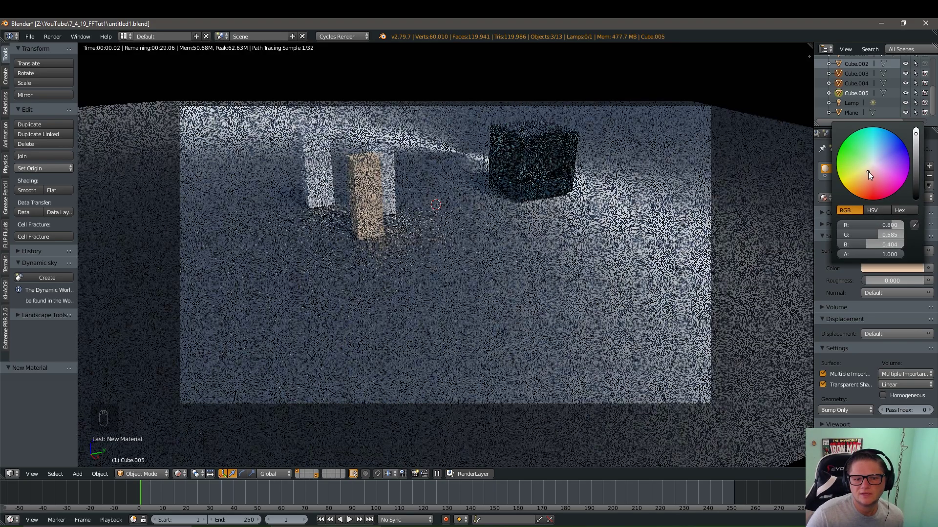
pyautogui.click(868, 165)
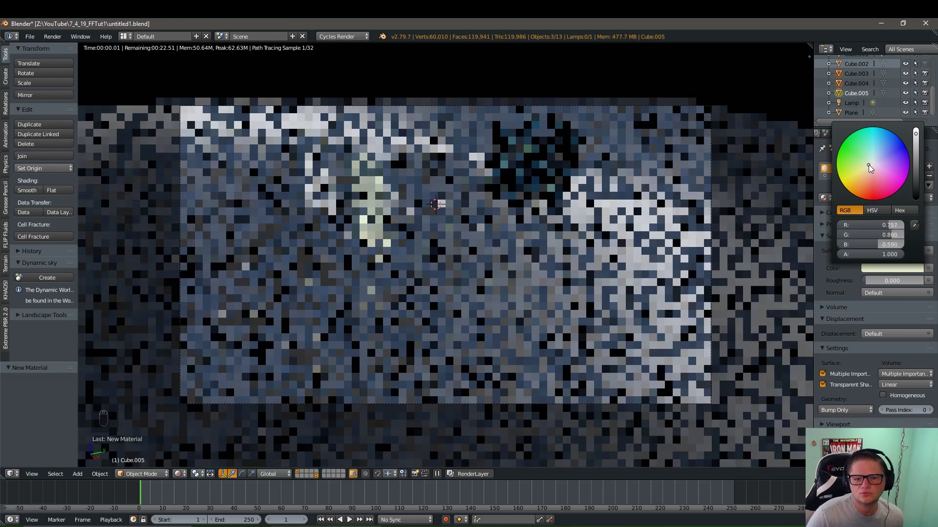
pyautogui.click(868, 163)
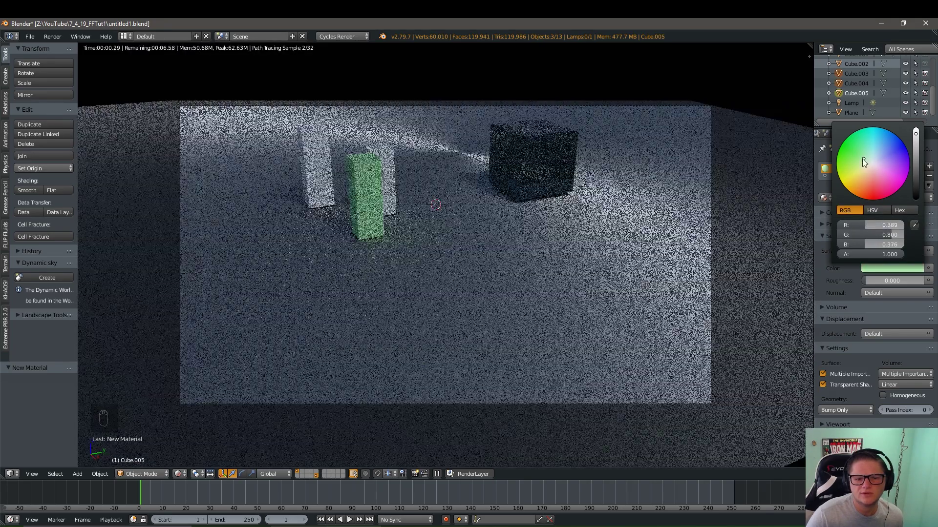
pyautogui.click(929, 187)
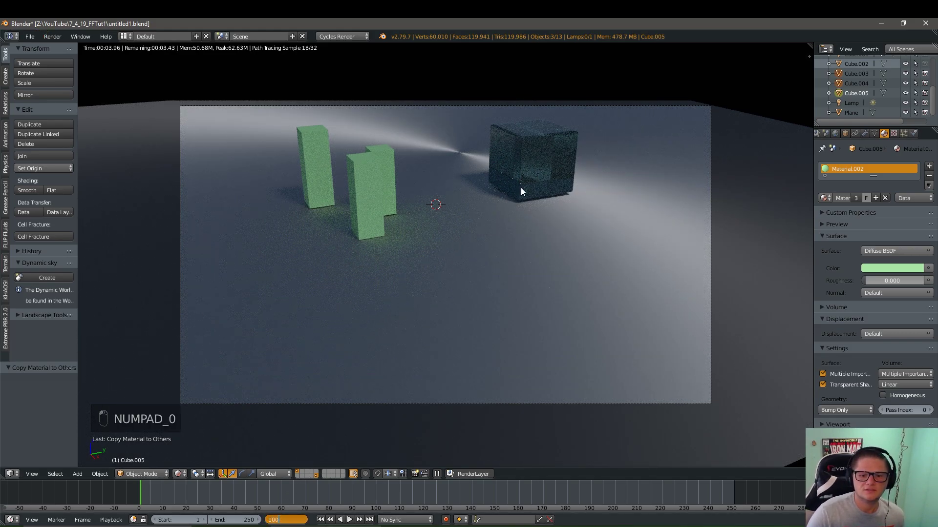
pyautogui.press('Return')
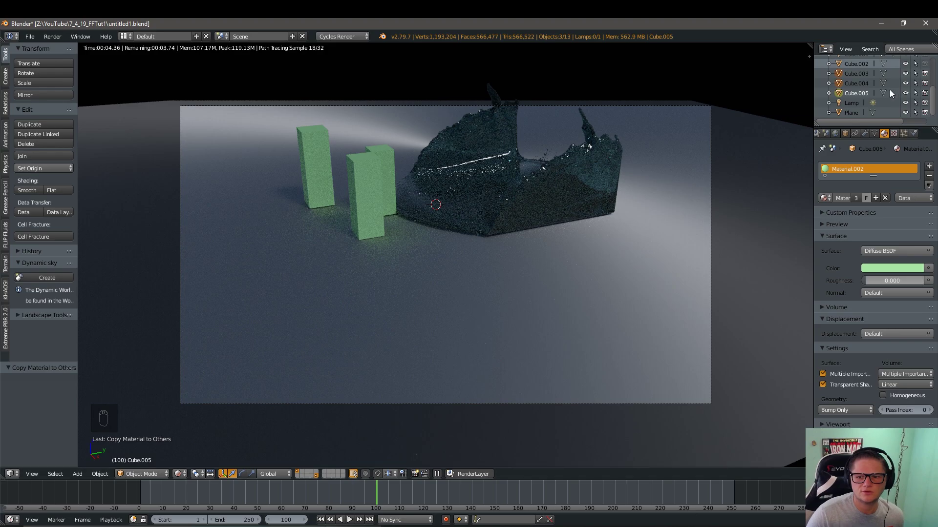
# - Raise the ground plane 0.319 along Z and bring up the render settings
pyautogui.click(854, 112)
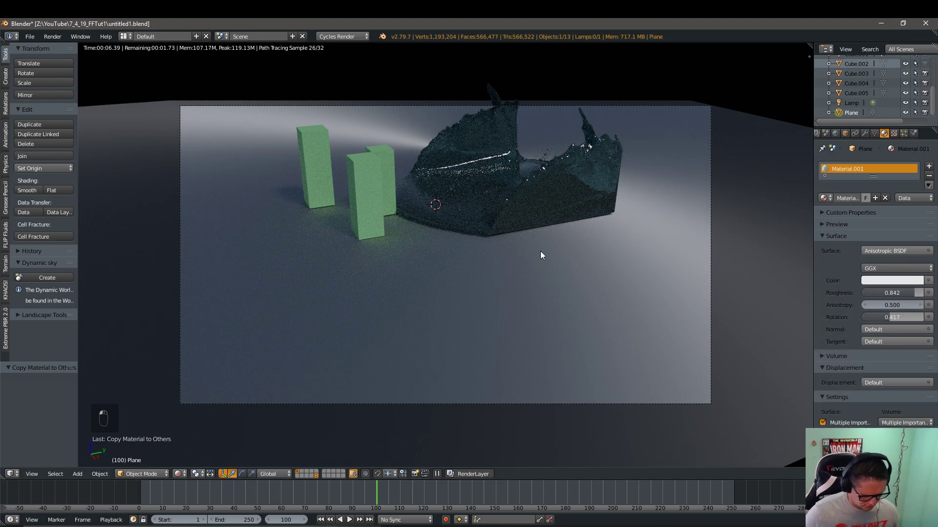
pyautogui.press('g')
pyautogui.press('z')
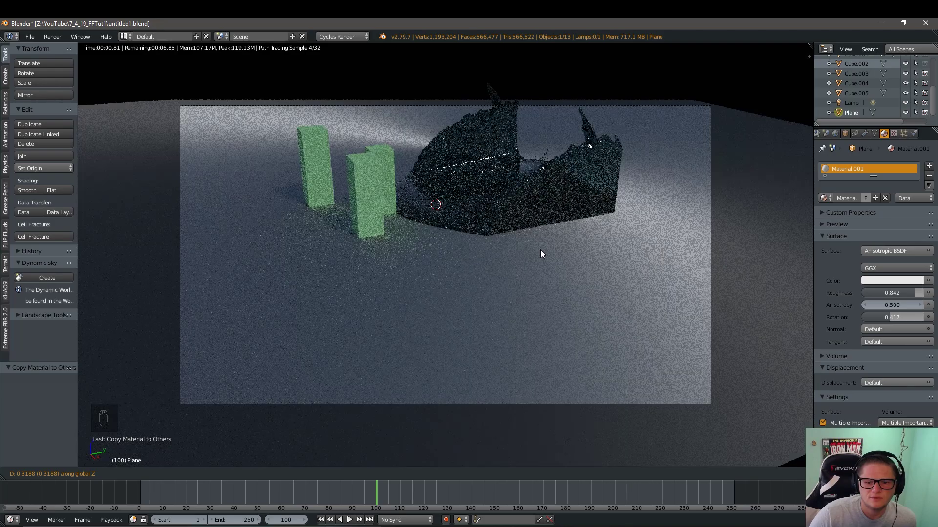
pyautogui.click(540, 253)
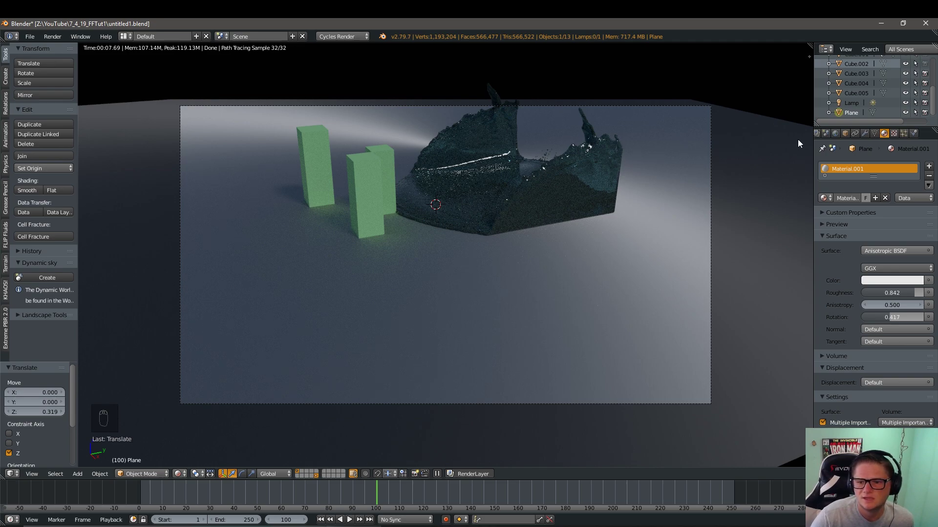
pyautogui.scroll(2, 840, 134)
pyautogui.click(837, 133)
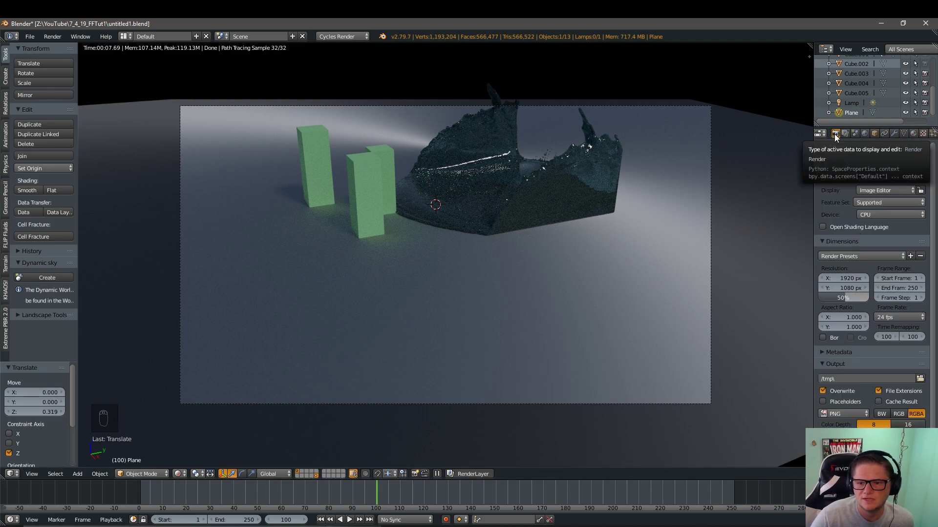
# - Set Clamp Direct and Clamp Indirect to 1 in the Sampling panel
pyautogui.scroll(-3, 849, 192)
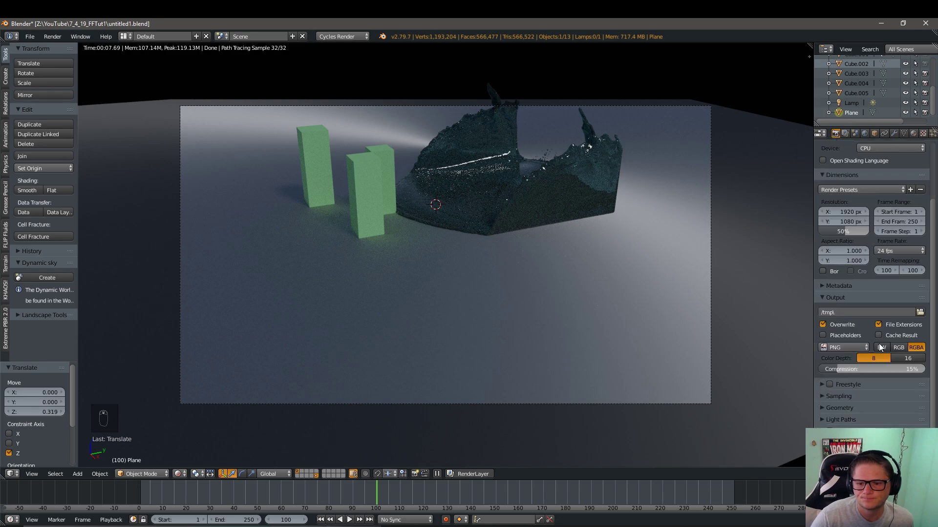
pyautogui.click(822, 397)
pyautogui.scroll(-2, 822, 399)
pyautogui.click(845, 416)
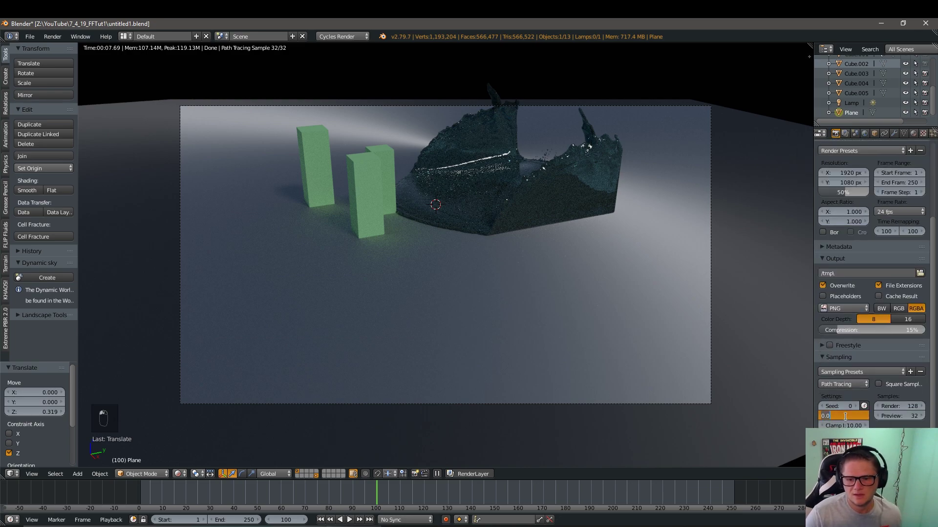
pyautogui.write('1')
pyautogui.press('Tab')
pyautogui.write('1')
pyautogui.press('Return')
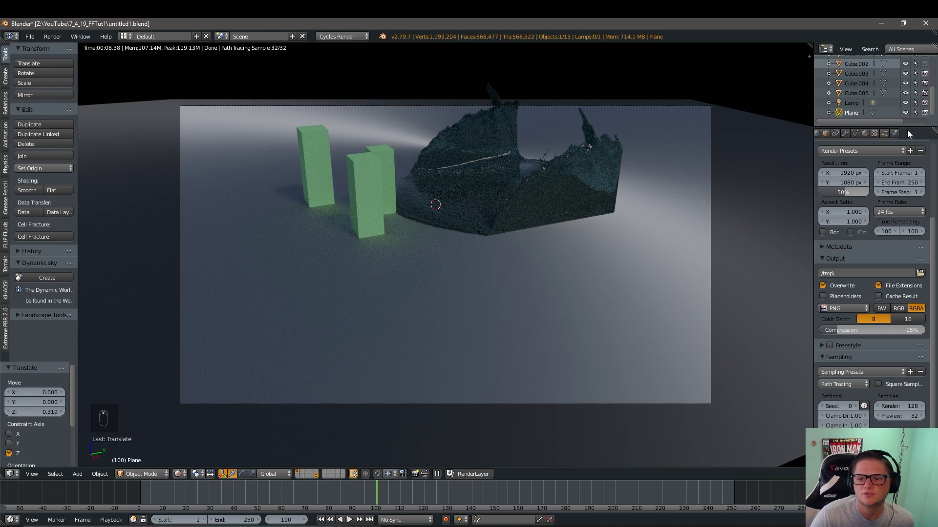
# - Select the Cube fluid domain and expand its FLIP Fluid Display Settings
pyautogui.click(896, 133)
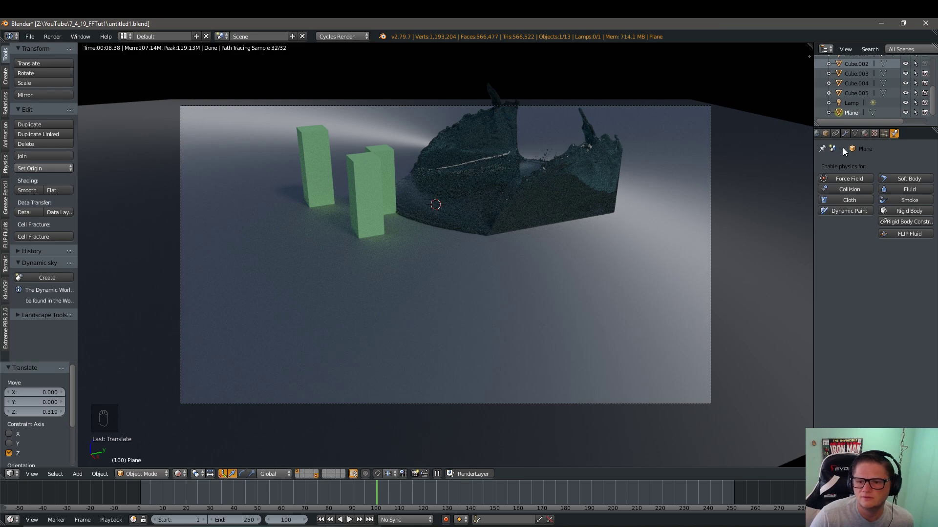
pyautogui.scroll(3, 858, 85)
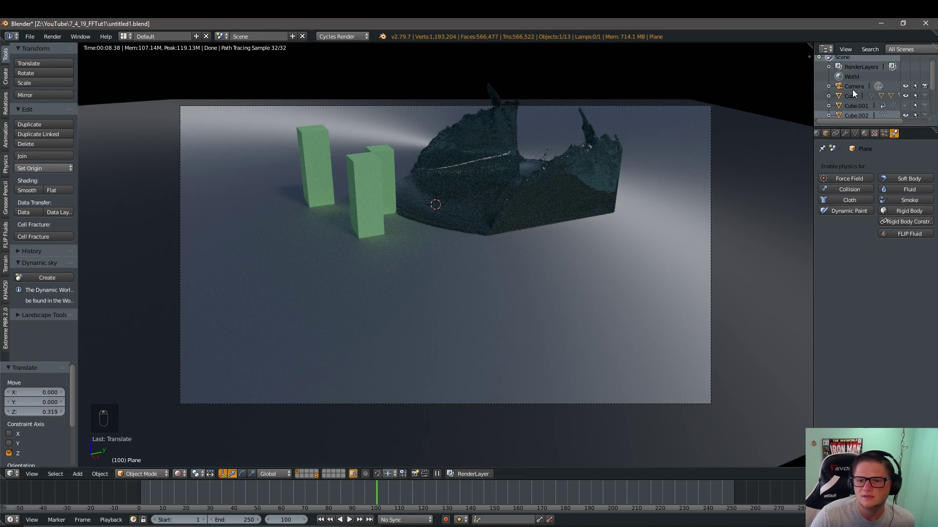
pyautogui.click(853, 95)
pyautogui.scroll(-3, 869, 190)
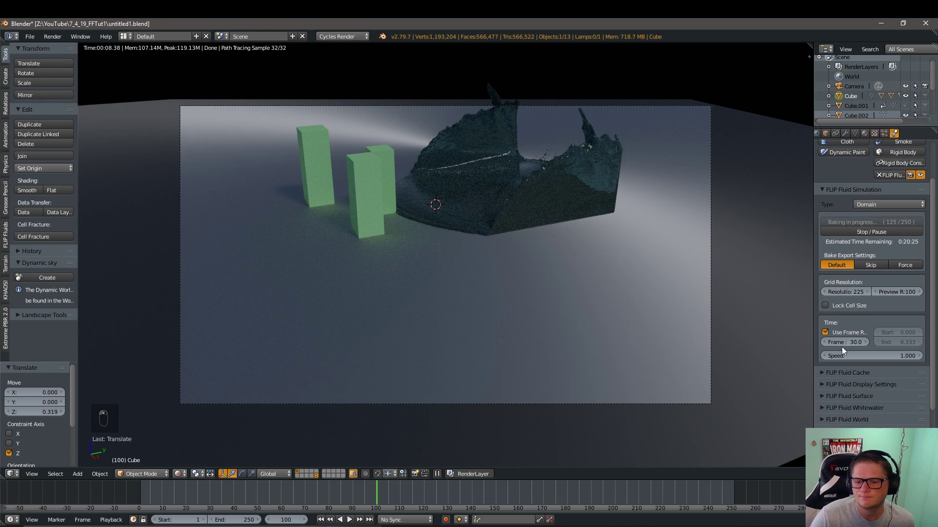
pyautogui.scroll(-2, 882, 331)
pyautogui.click(820, 345)
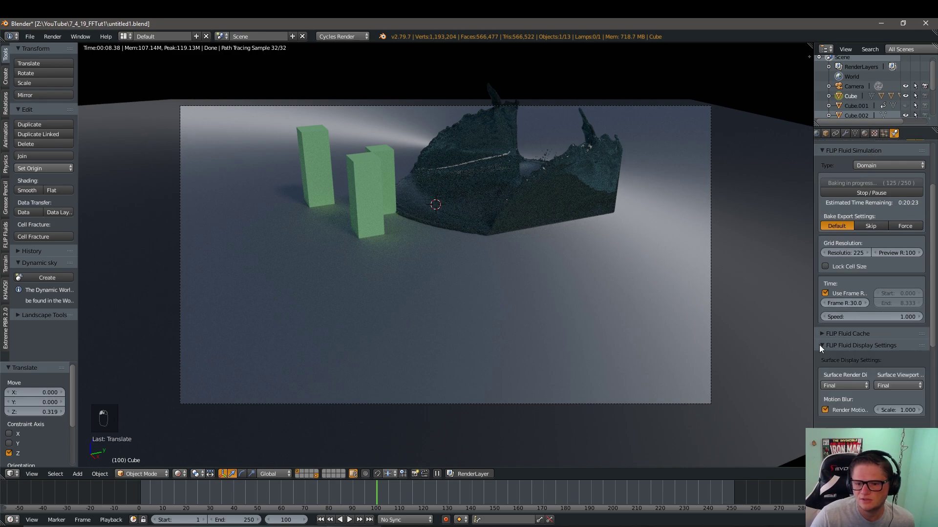
# - Widen the Properties editor and uncheck Render Only for foam, bubble and spray particles
pyautogui.scroll(-6, 879, 352)
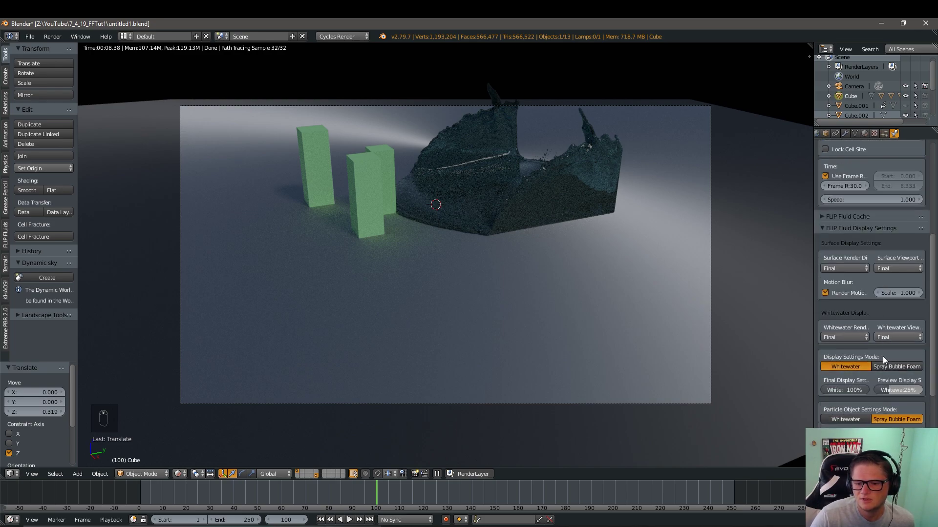
pyautogui.scroll(-2, 883, 356)
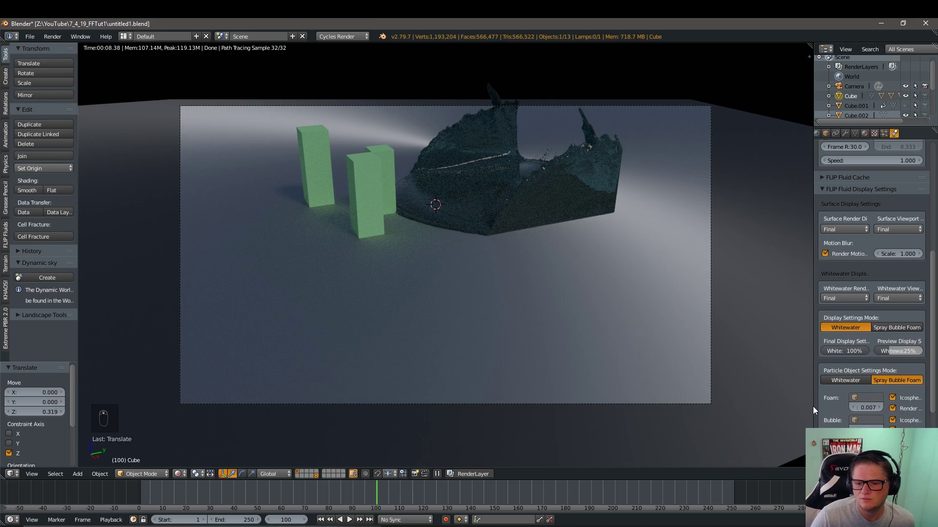
pyautogui.moveTo(813, 406); pyautogui.dragTo(786, 405)
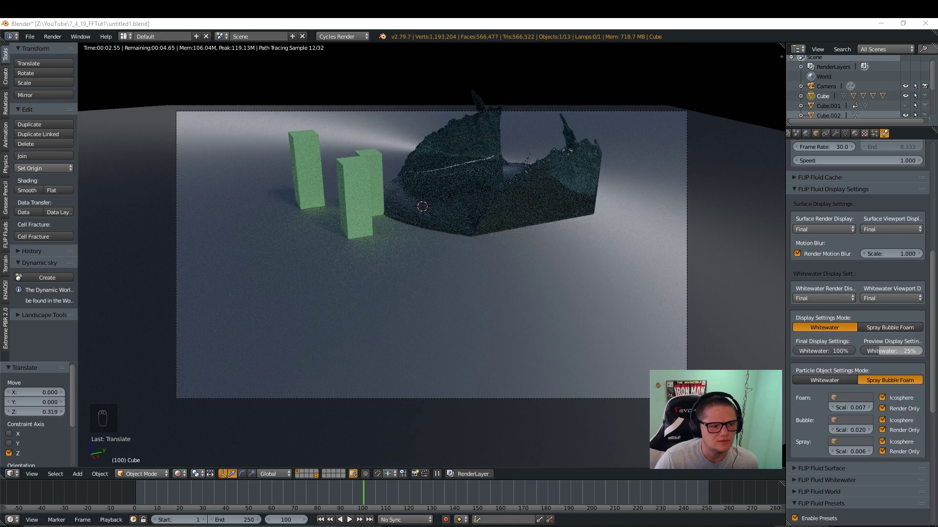
pyautogui.click(883, 409)
pyautogui.click(883, 430)
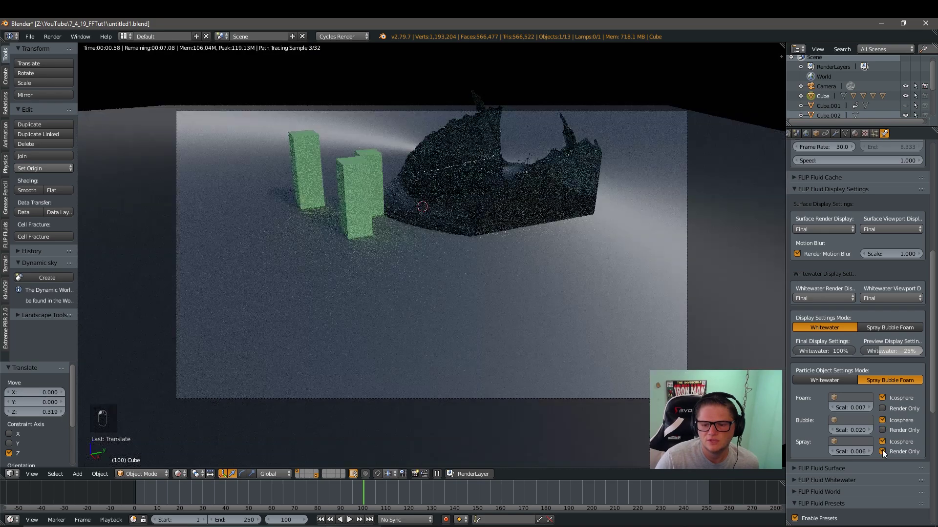
pyautogui.click(883, 452)
pyautogui.click(822, 381)
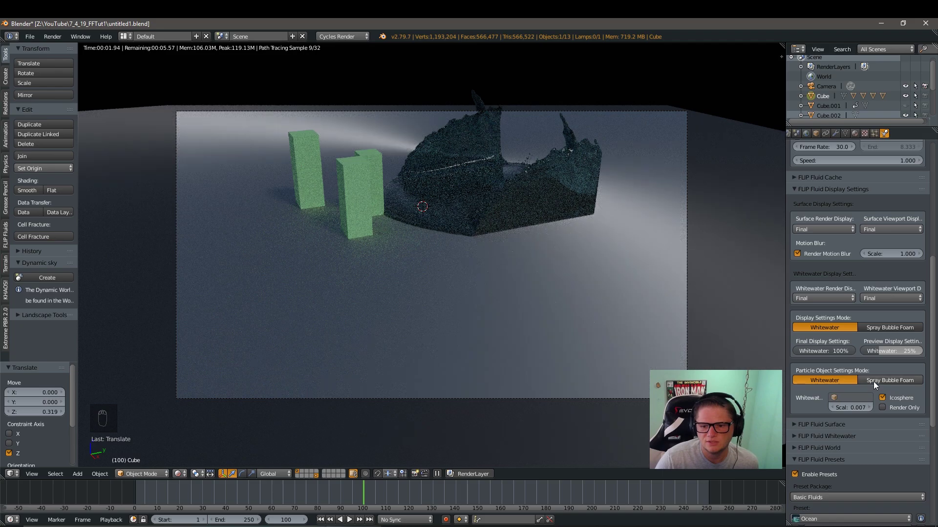
pyautogui.click(874, 381)
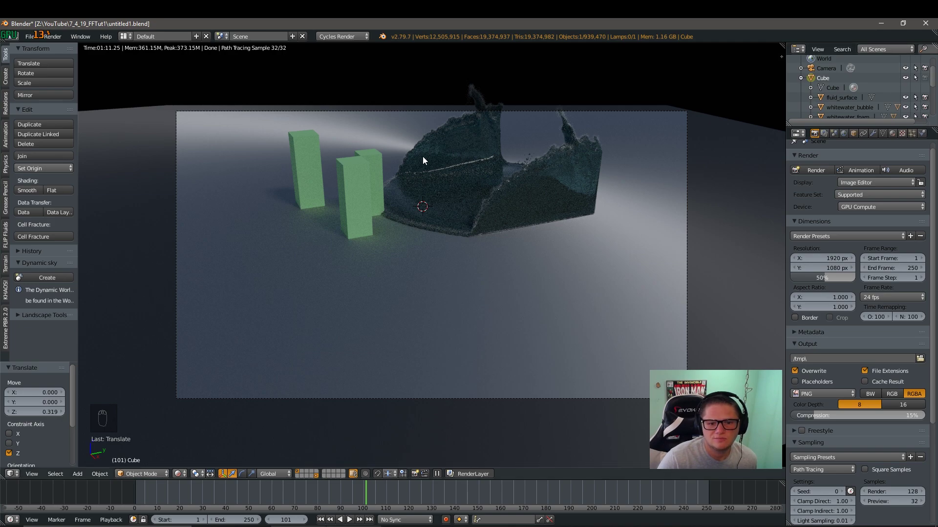
# - Hide whitewater_bubble, whitewater_foam, whitewater_spray and fluid_surface with their Outliner eye icons
pyautogui.click(906, 112)
pyautogui.click(906, 116)
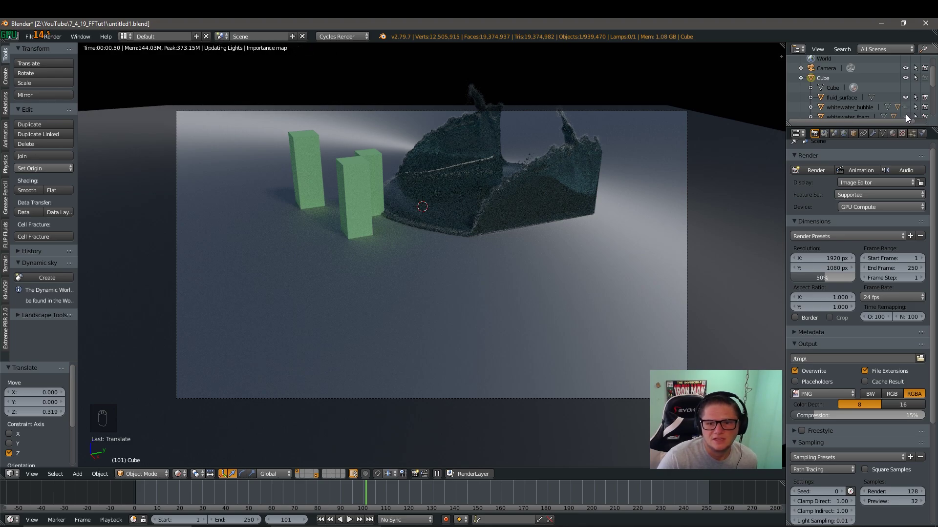
pyautogui.scroll(-2, 906, 112)
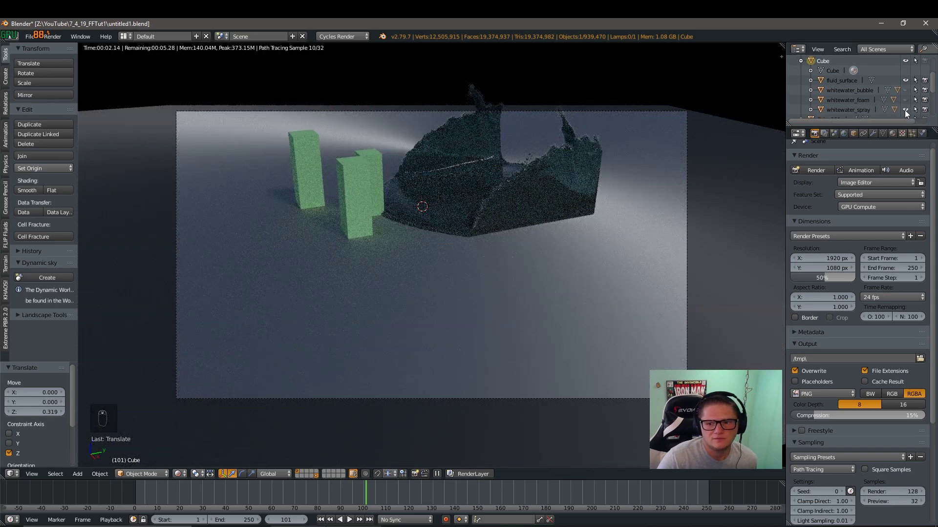
pyautogui.click(905, 110)
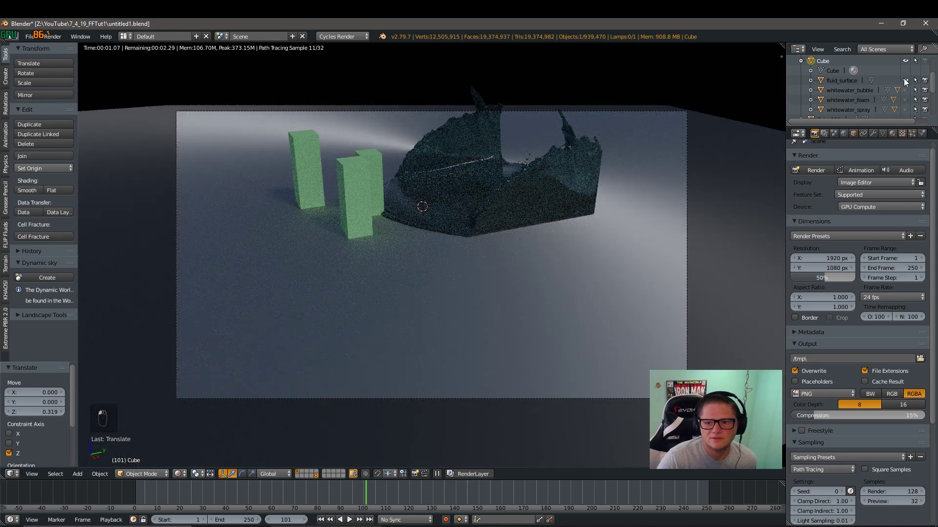
pyautogui.click(905, 81)
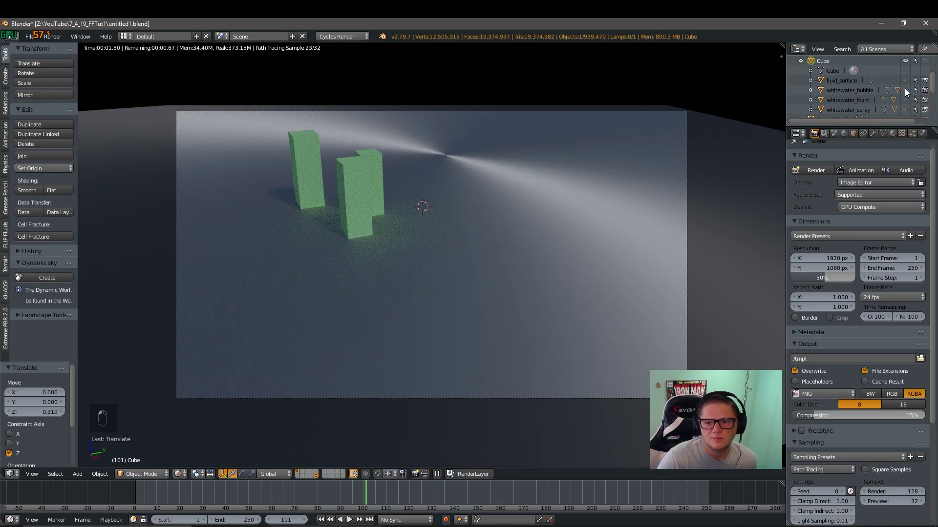
pyautogui.click(905, 91)
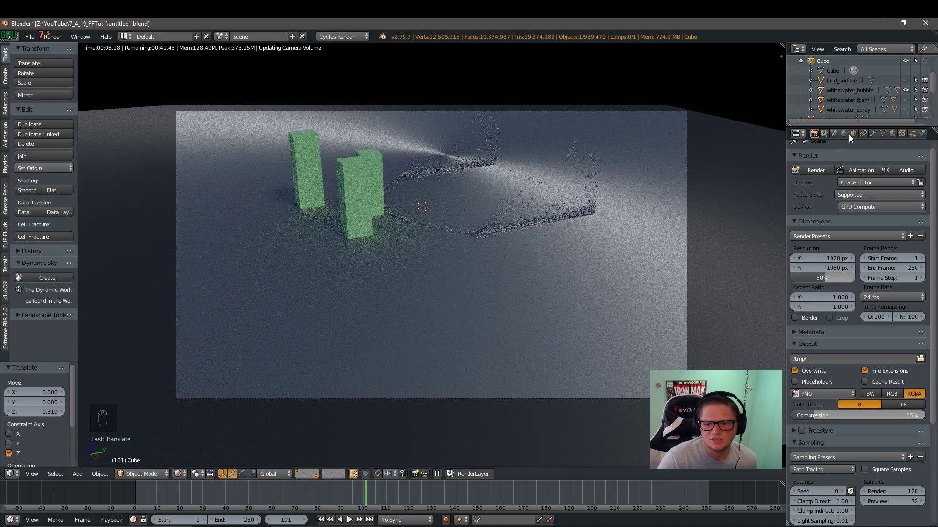
pyautogui.click(906, 90)
# - Show fluid_surface's Water (ocean 2) material settings and make the mesh visible again
pyautogui.click(842, 80)
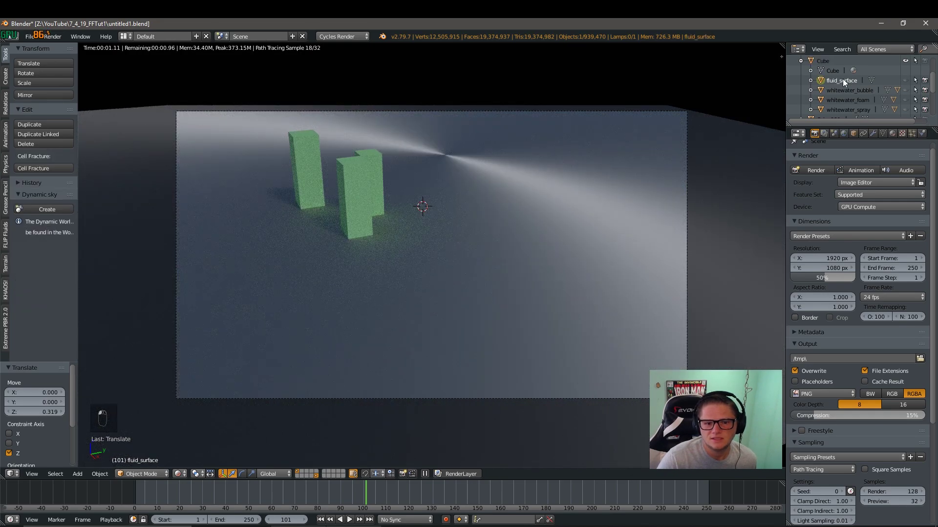
pyautogui.click(892, 133)
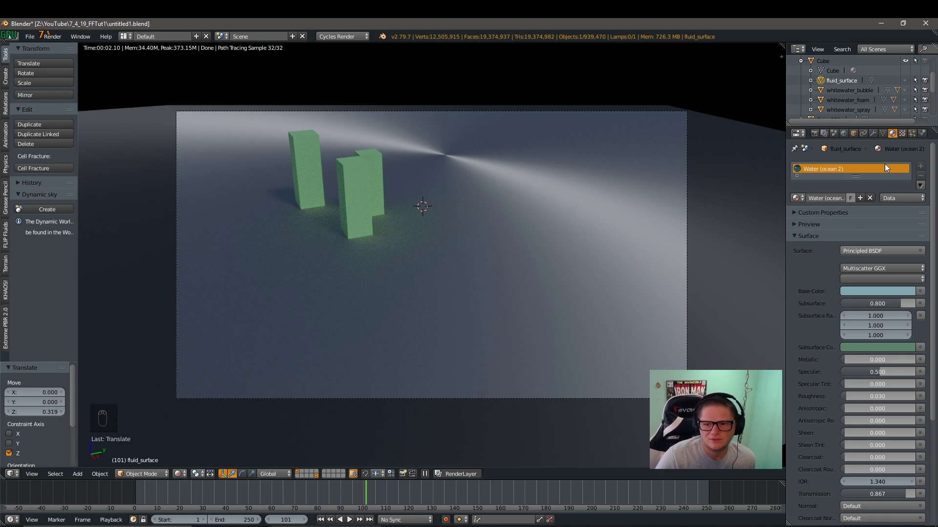
pyautogui.click(905, 81)
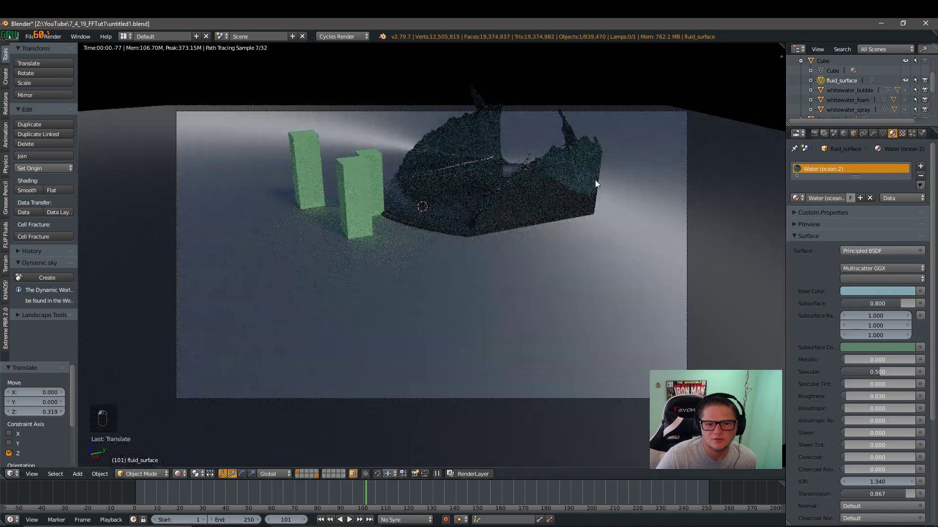
pyautogui.scroll(2, 595, 180)
pyautogui.scroll(3, 605, 161)
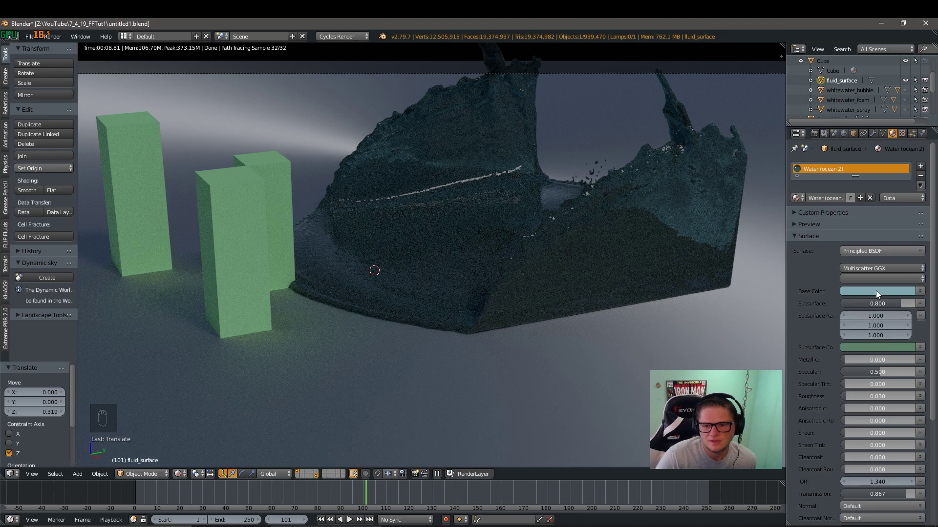
pyautogui.scroll(-1, 881, 318)
pyautogui.scroll(-1, 881, 318)
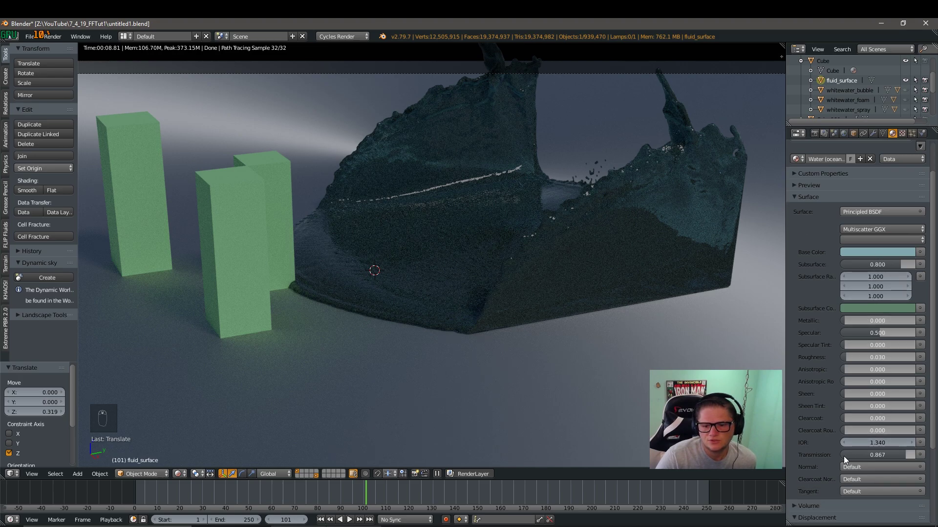
# - Raise the water material's Transmission to 1.000
pyautogui.moveTo(869, 456); pyautogui.dragTo(916, 454)
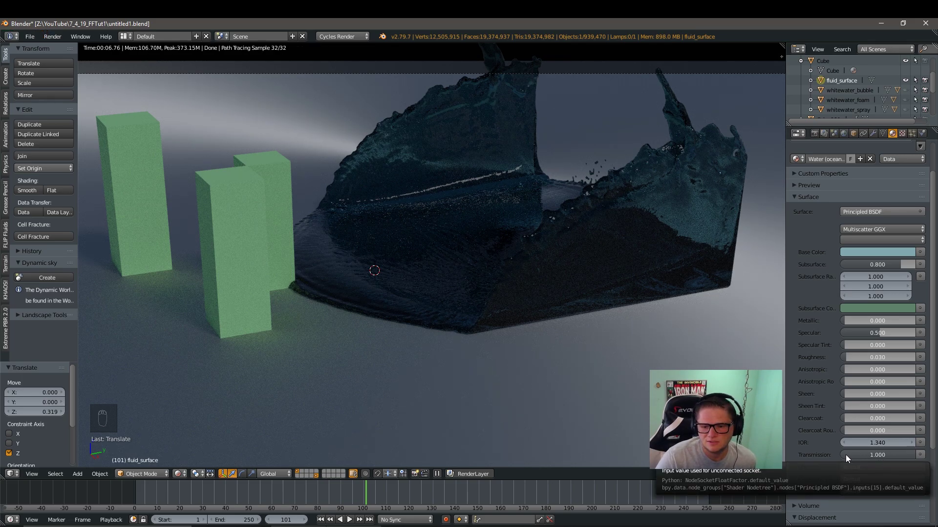
pyautogui.scroll(2, 850, 318)
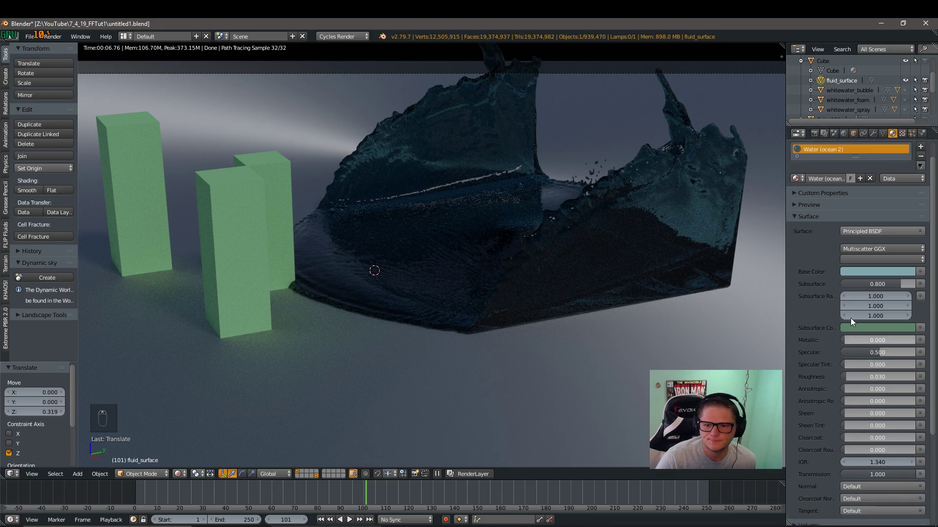
pyautogui.scroll(2, 851, 318)
pyautogui.scroll(-2, 666, 228)
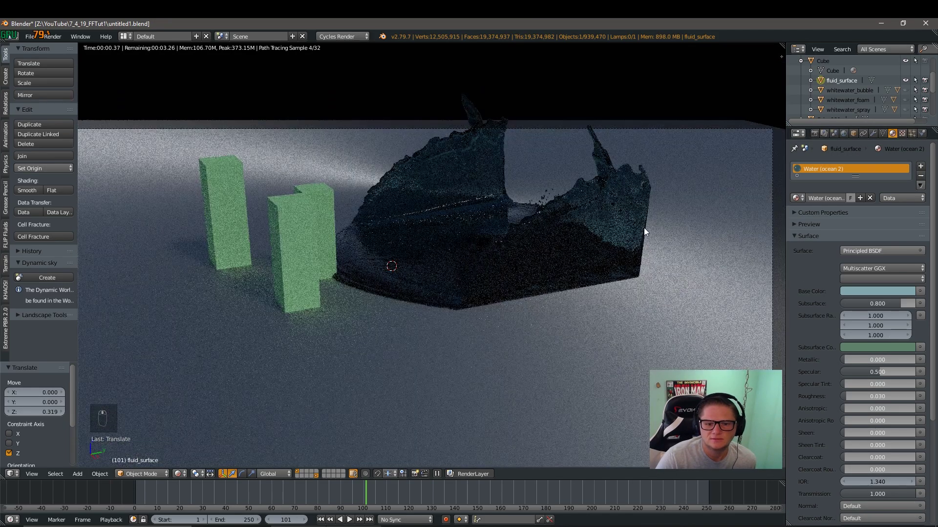
# - Brighten the base colour to cyan (0.494, 0.882, 0.970) and lighten the subsurface colour
pyautogui.click(870, 291)
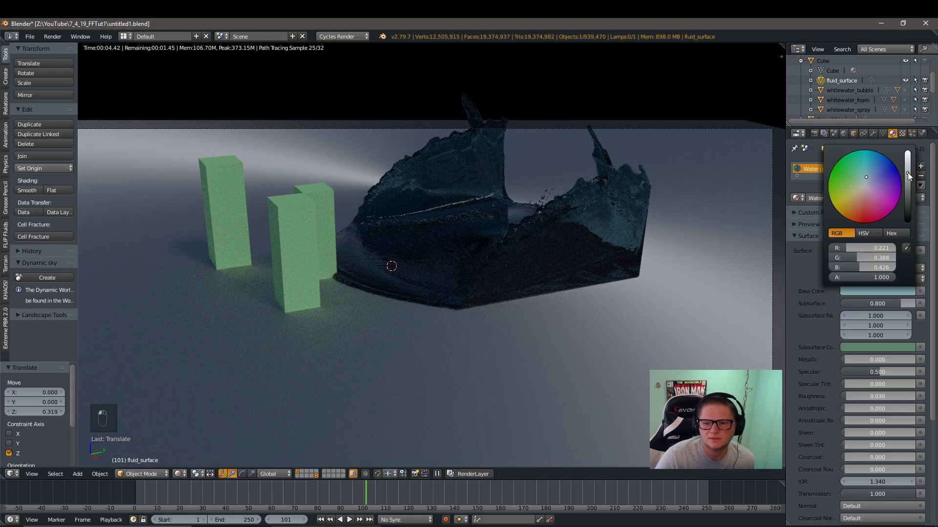
pyautogui.moveTo(907, 172); pyautogui.dragTo(907, 152)
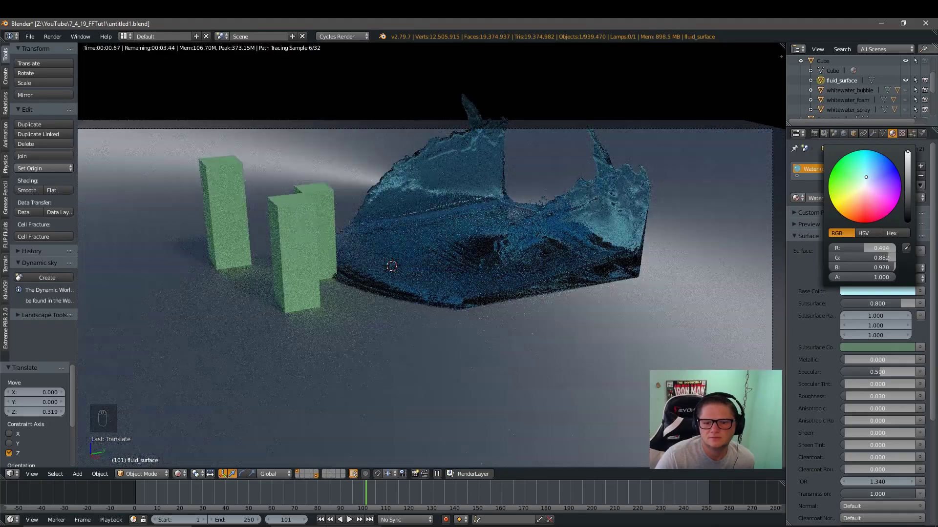
pyautogui.click(873, 347)
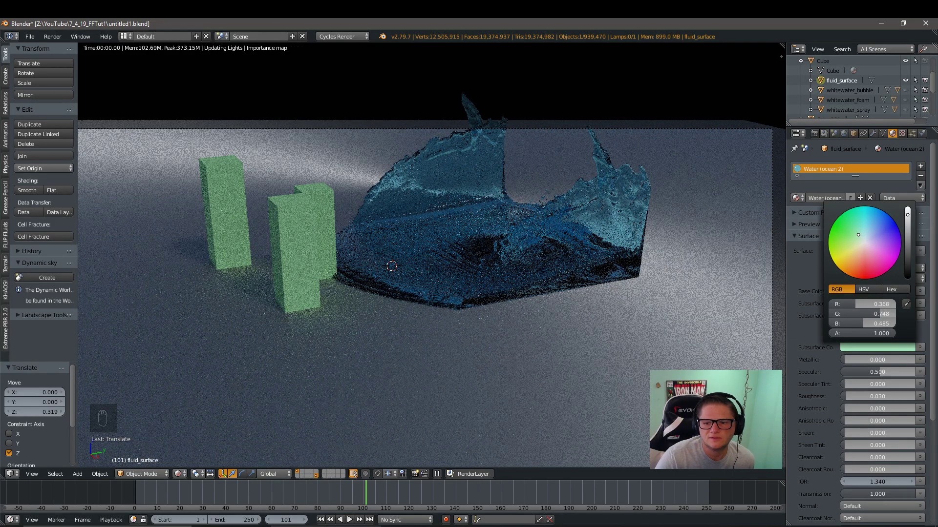
# - Hide fluid_surface, unhide whitewater_bubble, and select it to show its Basic Bubble material
pyautogui.click(906, 81)
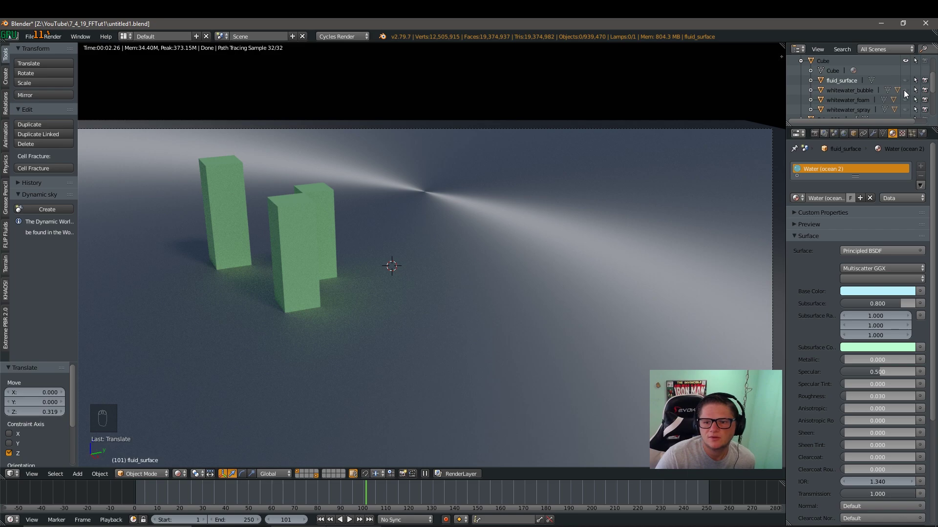
pyautogui.click(905, 90)
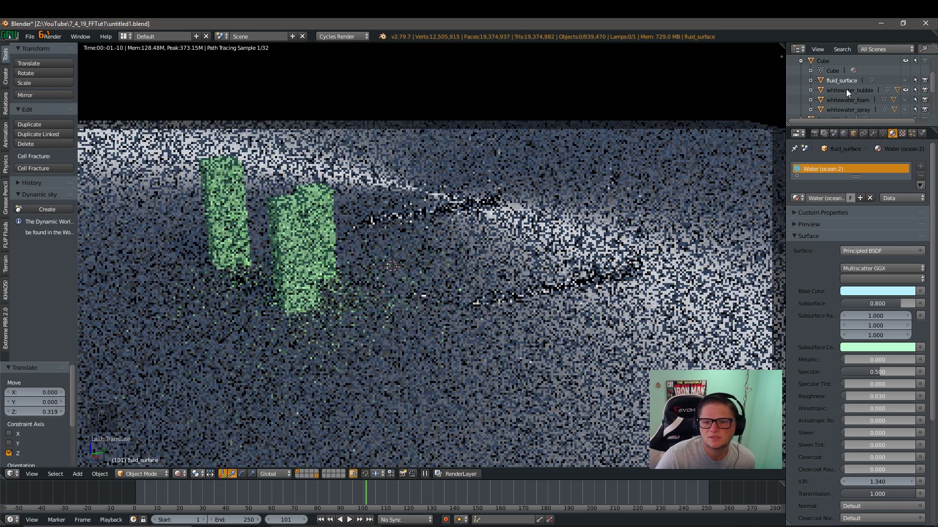
pyautogui.click(846, 90)
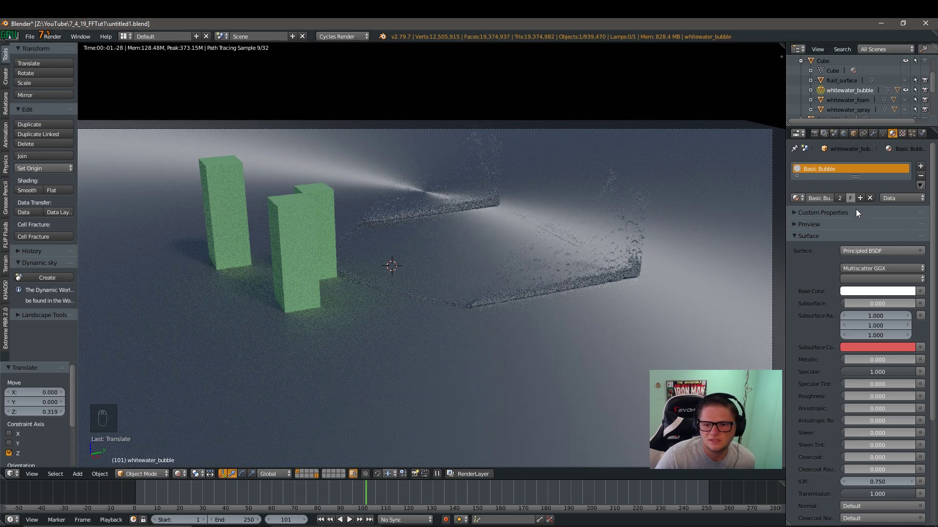
# - Switch the Basic Bubble material's Surface shader to Emission
pyautogui.click(862, 252)
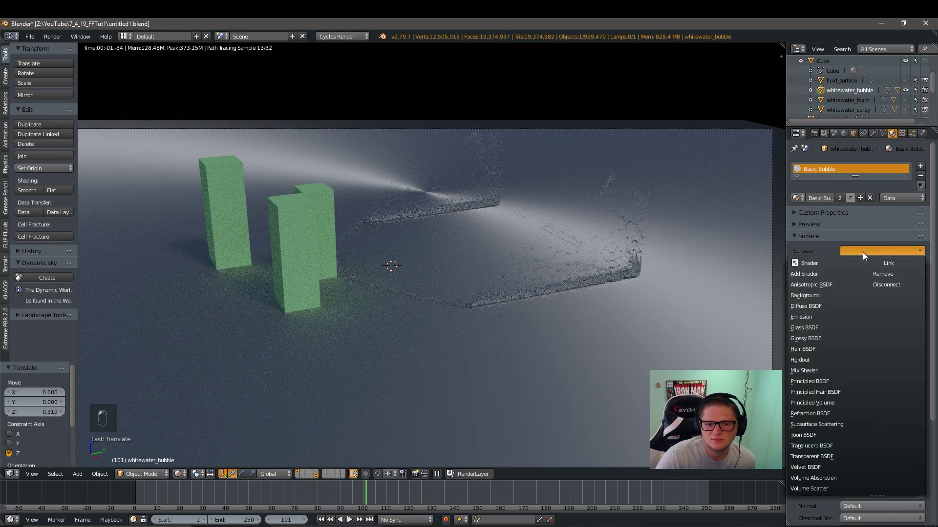
pyautogui.click(804, 317)
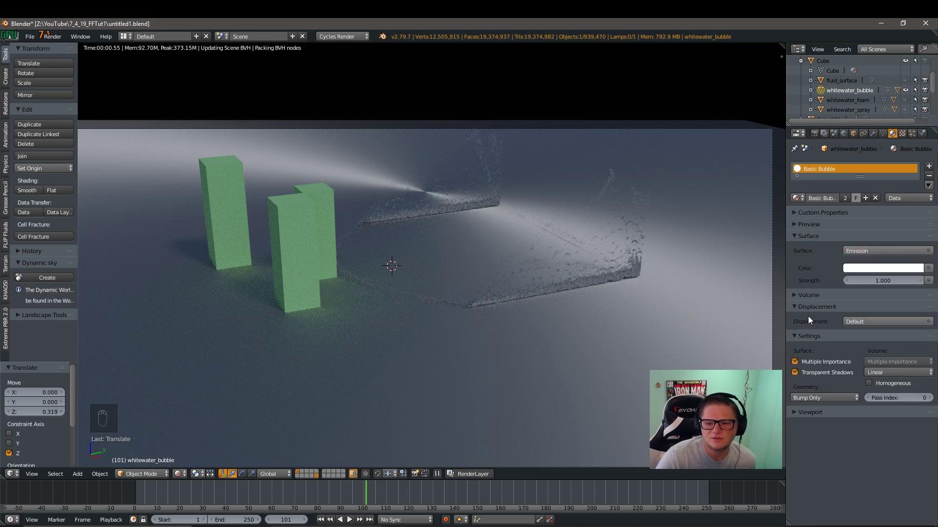